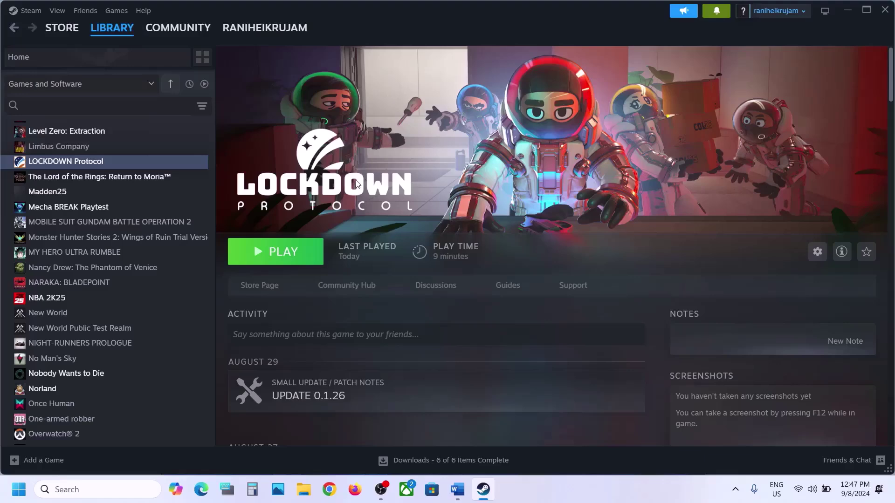
# - View the Windows power options that include Restart, and close them without choosing any
pyautogui.click(19, 489)
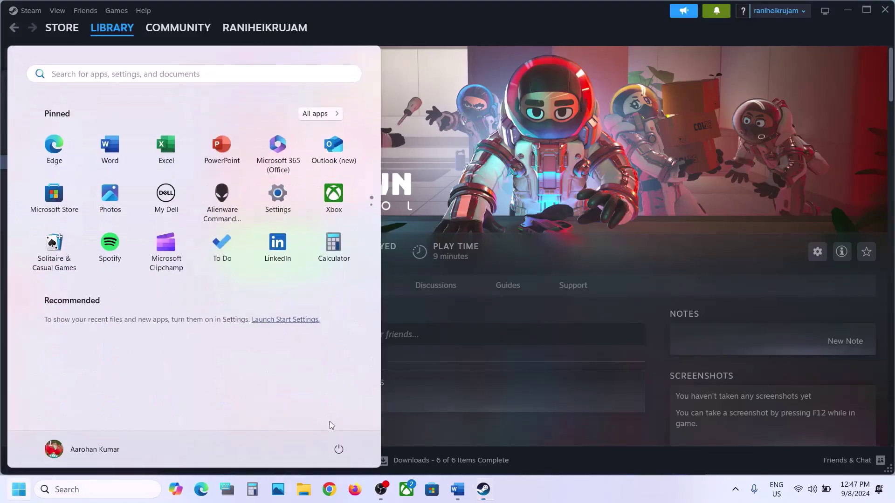
pyautogui.click(338, 450)
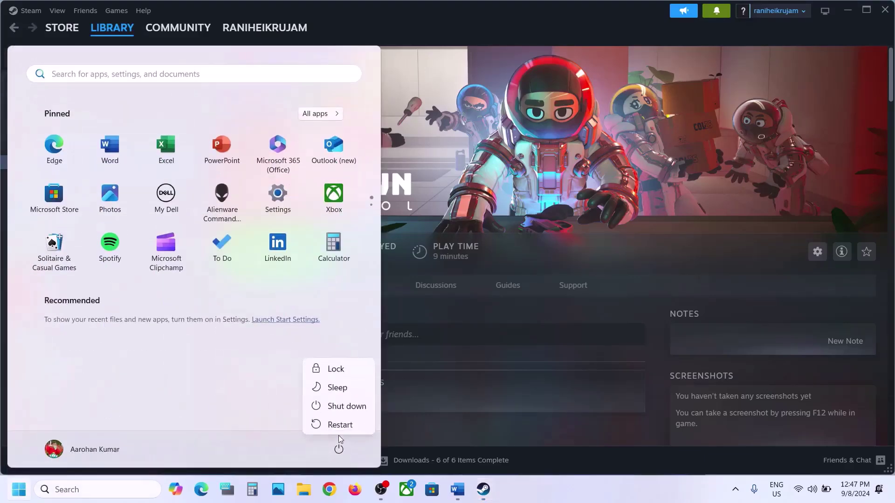
pyautogui.click(535, 344)
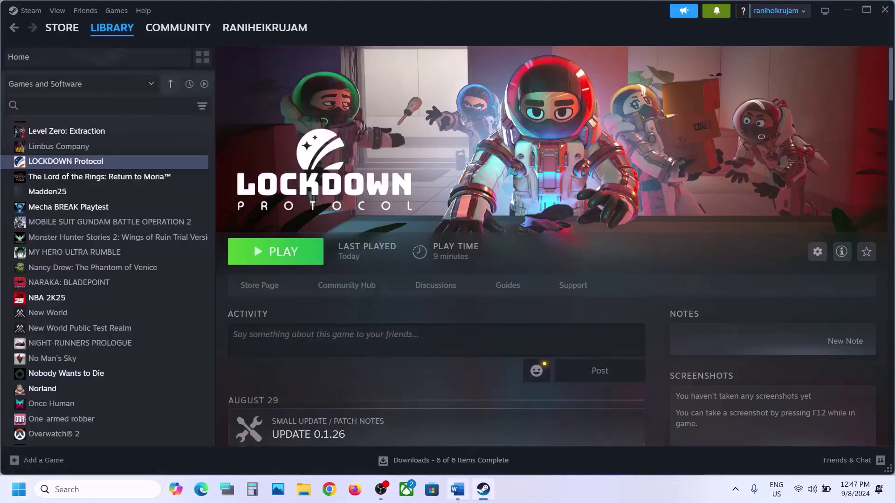
# - Switch to the Word troubleshooting document, highlight the Step 2 instructions about running from the installation folder, and minimise the document
pyautogui.click(458, 495)
pyautogui.scroll(-1, 326, 326)
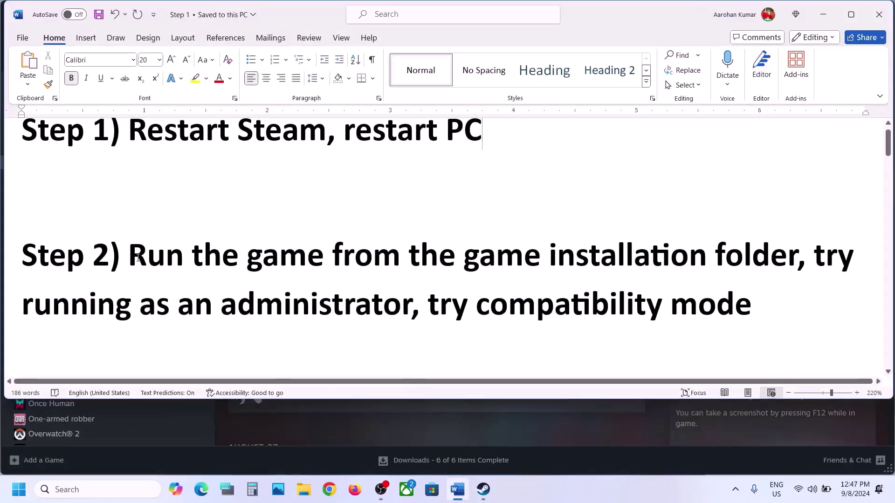
pyautogui.moveTo(138, 258); pyautogui.dragTo(476, 305)
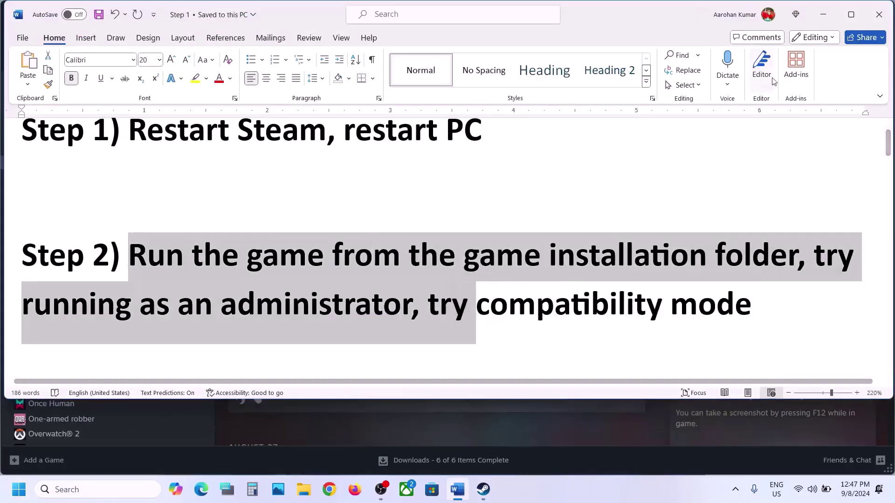
pyautogui.click(823, 9)
# - Open the local installation folder of LOCKDOWN Protocol from the Steam library and select the LockdownProtocol application
pyautogui.rightClick(115, 162)
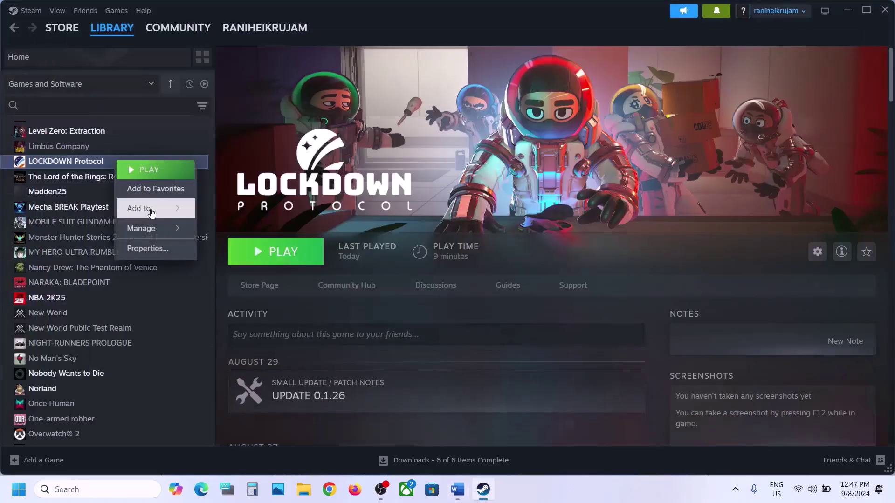
pyautogui.moveTo(140, 229)
pyautogui.click(236, 192)
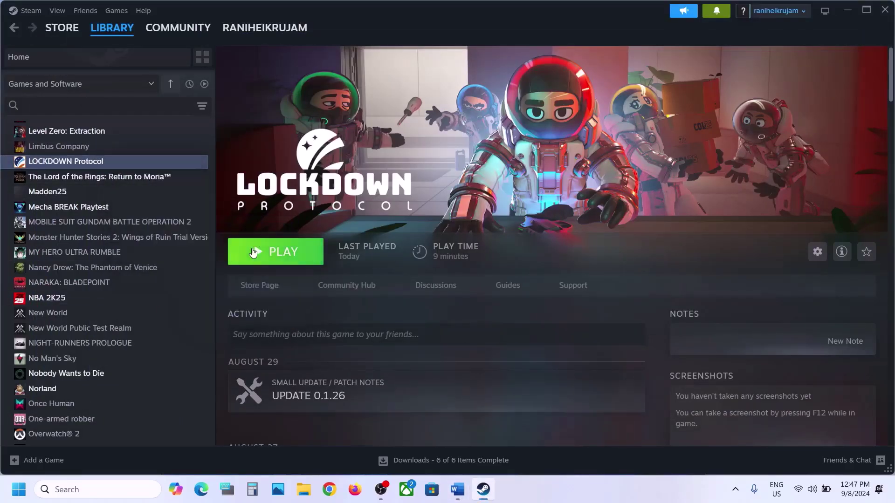
pyautogui.click(149, 144)
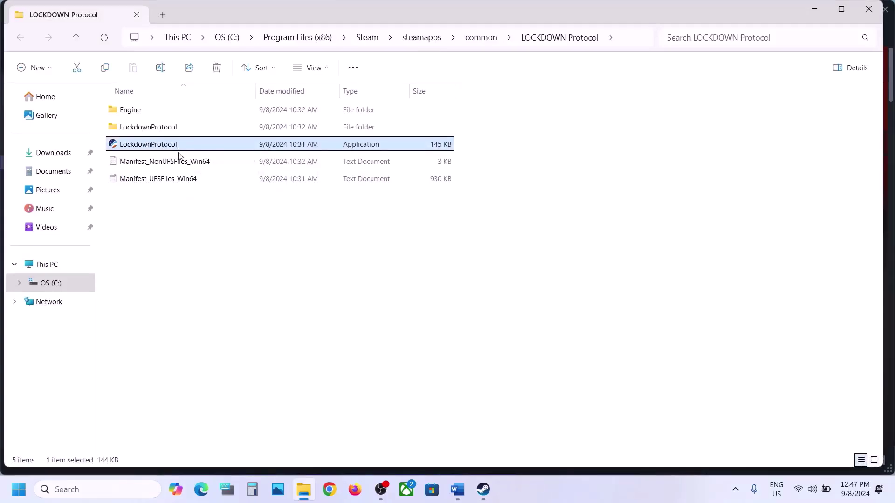
# - Navigate through the LockdownProtocol and Binaries folders into the Win64 folder
pyautogui.click(146, 133)
pyautogui.doubleClick(163, 131)
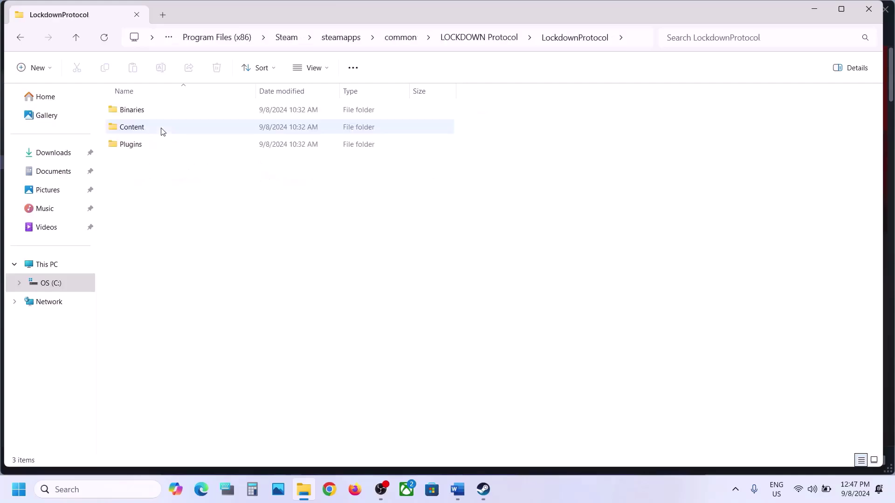
pyautogui.doubleClick(146, 109)
pyautogui.doubleClick(146, 110)
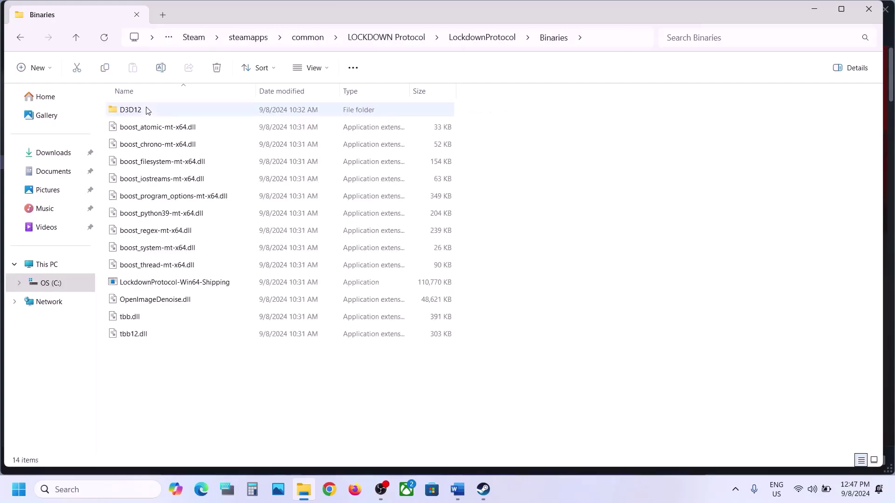
# - Set the LockdownProtocol-Win64-Shipping application to run as an administrator in its compatibility properties, and apply the setting
pyautogui.click(157, 283)
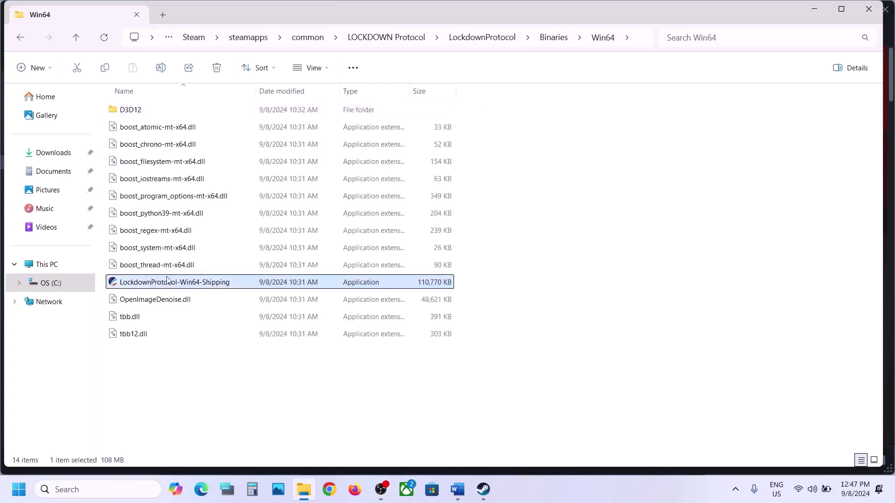
pyautogui.rightClick(197, 291)
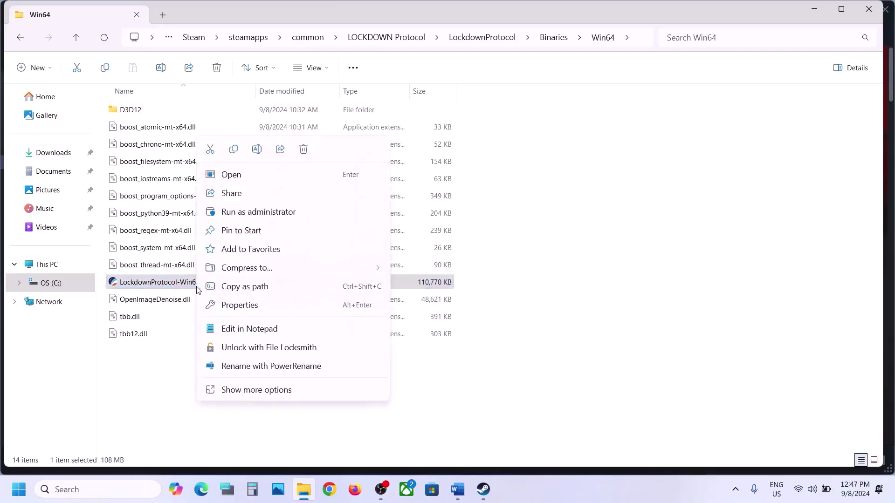
pyautogui.click(248, 305)
pyautogui.click(265, 187)
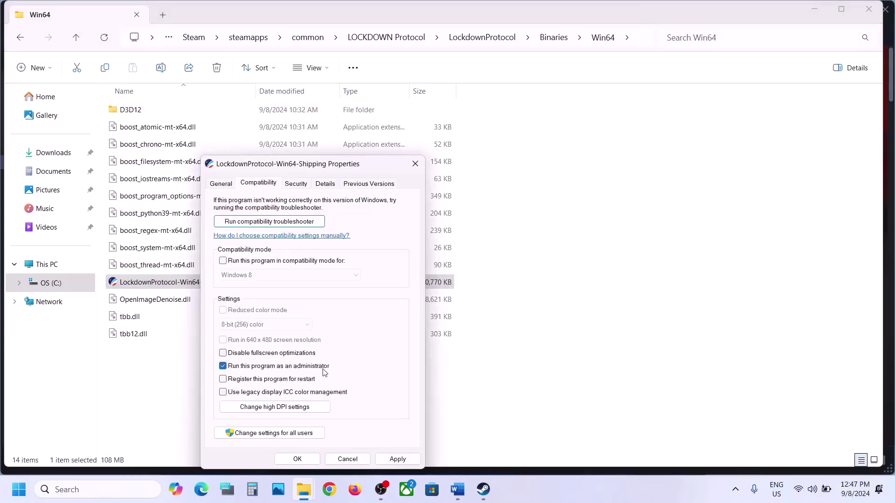
pyautogui.click(394, 458)
pyautogui.click(297, 458)
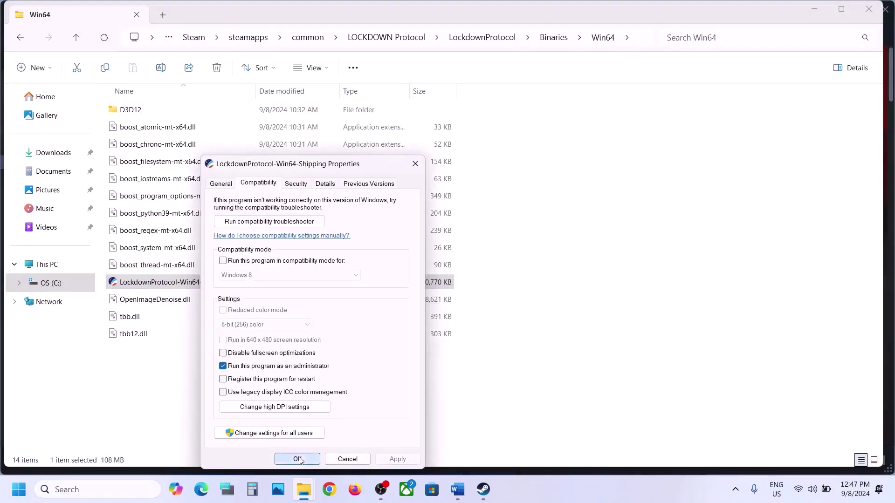
# - Enable compatibility mode for Windows 8 in the properties of LockdownProtocol-Win64-Shipping and apply it
pyautogui.rightClick(191, 290)
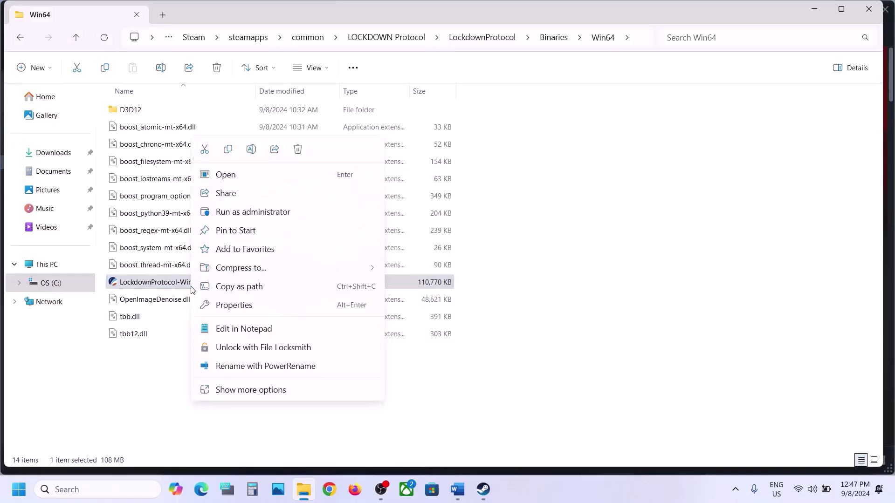
pyautogui.click(262, 304)
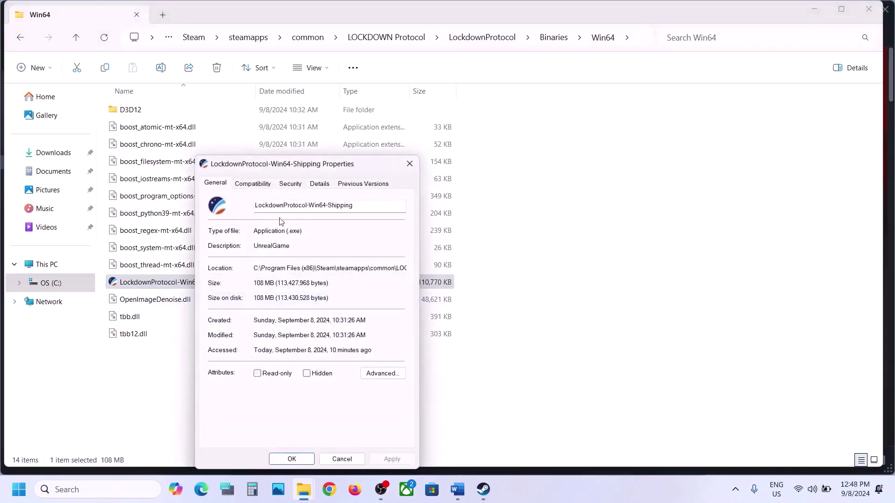
pyautogui.click(254, 185)
pyautogui.click(218, 261)
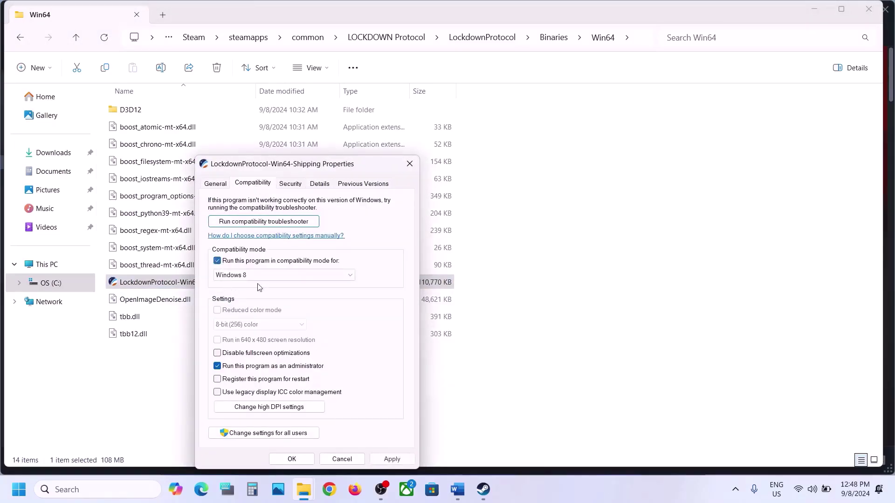
pyautogui.click(393, 460)
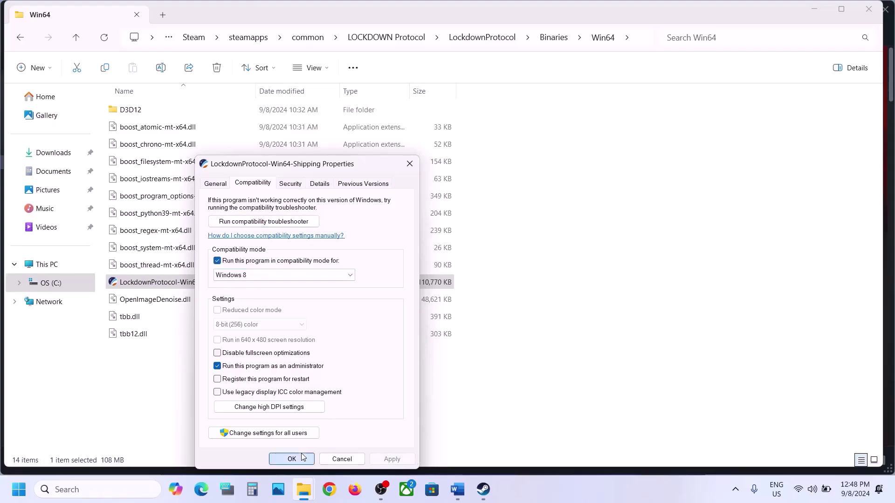
pyautogui.click(292, 460)
# - Set the compatibility mode of LockdownProtocol-Win64-Shipping to Windows 7 and disable fullscreen optimizations, applying both changes
pyautogui.rightClick(186, 288)
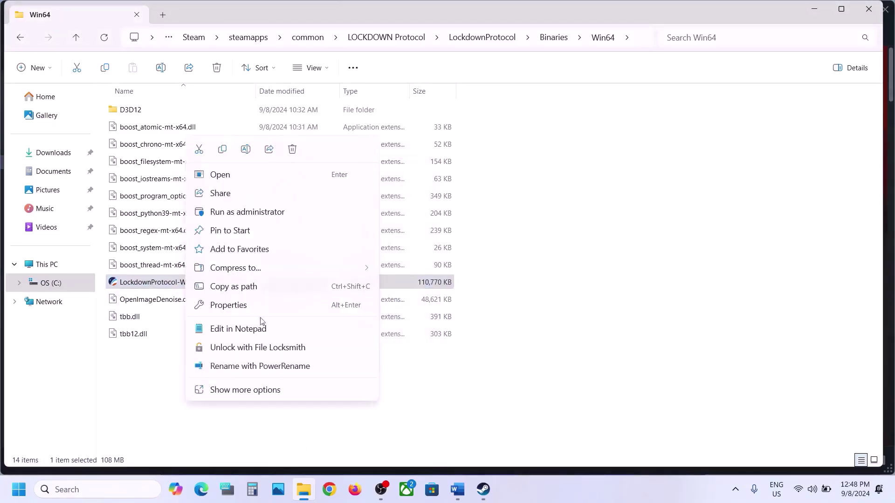
pyautogui.click(248, 307)
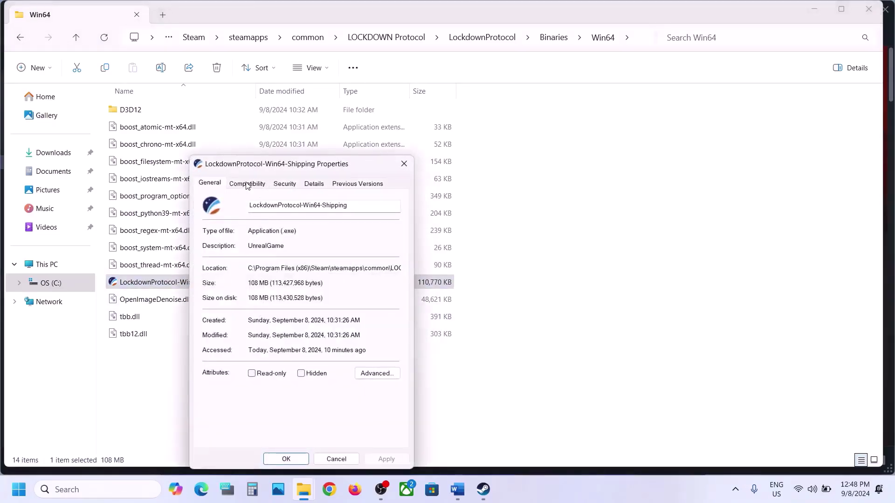
pyautogui.click(247, 184)
pyautogui.click(236, 275)
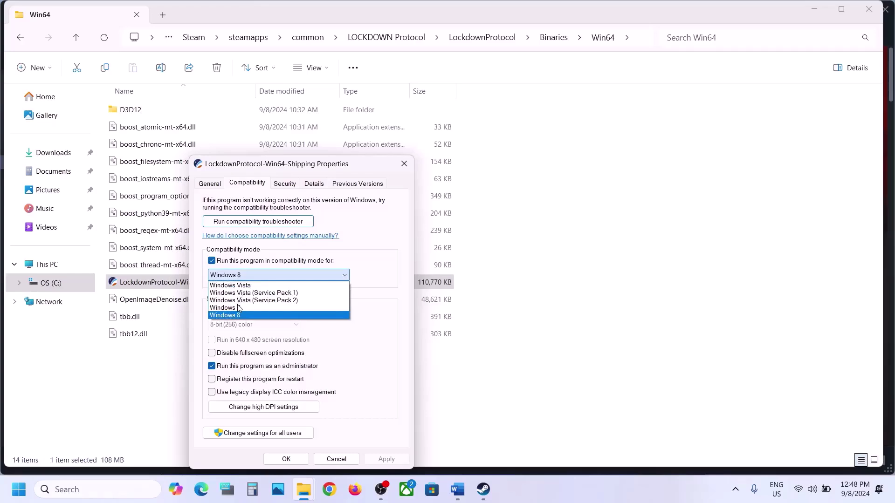
pyautogui.click(238, 309)
pyautogui.click(386, 459)
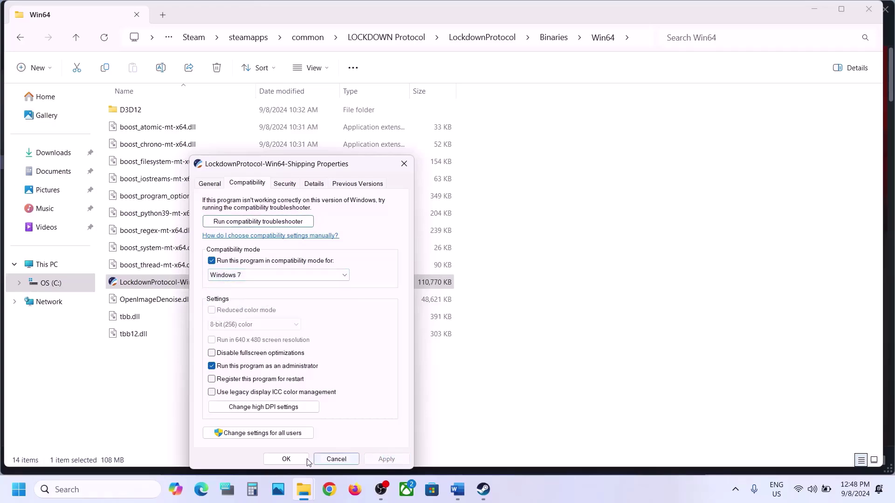
pyautogui.click(295, 460)
pyautogui.click(386, 459)
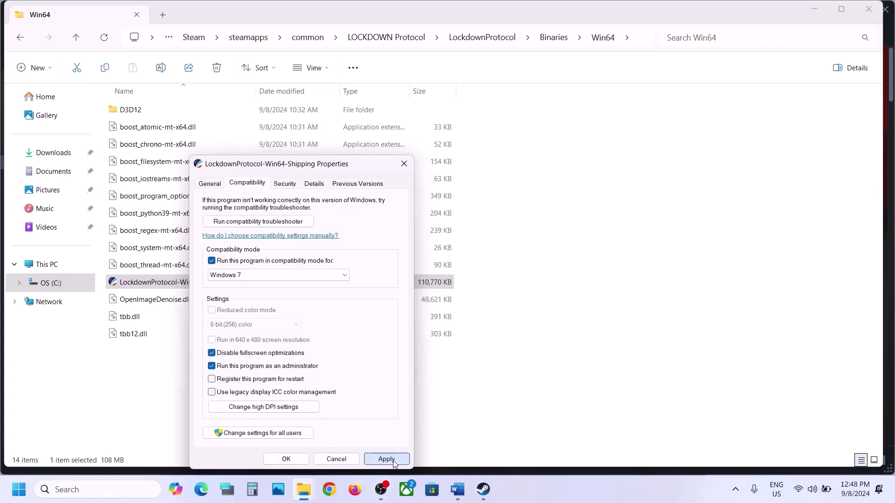
pyautogui.click(292, 460)
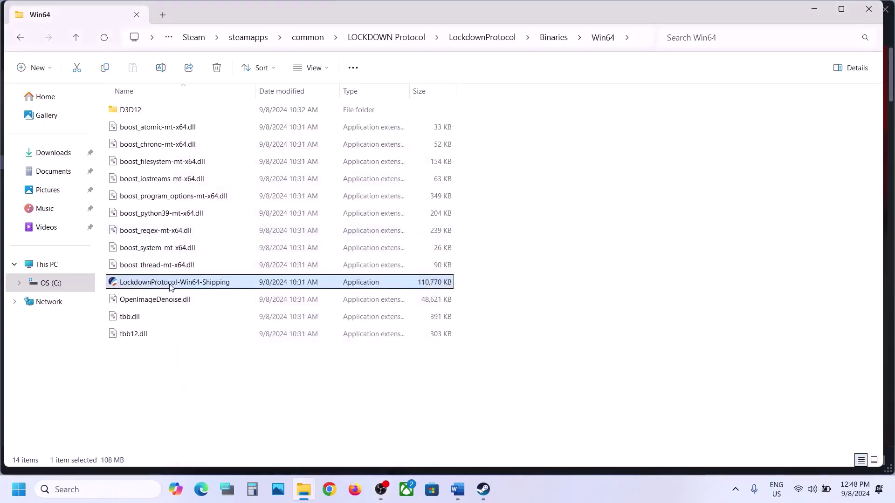
# - Go back up to the main LOCKDOWN Protocol folder and select the LockdownProtocol application
pyautogui.click(76, 37)
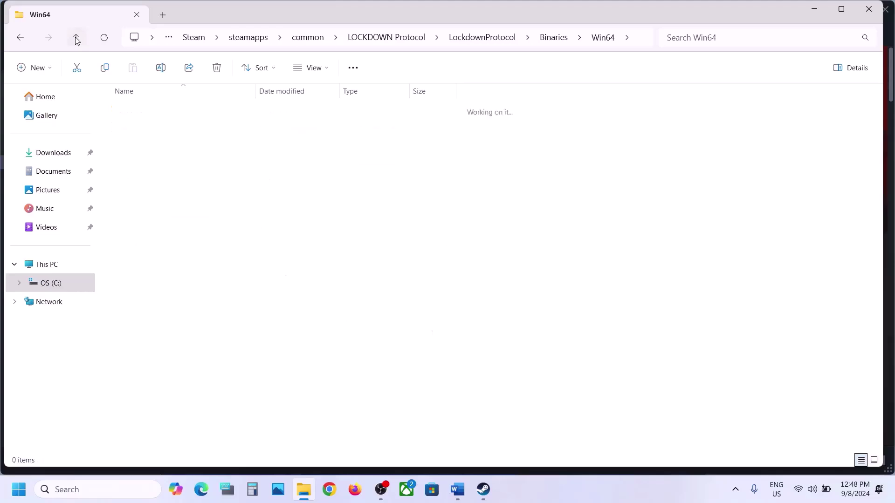
pyautogui.click(76, 37)
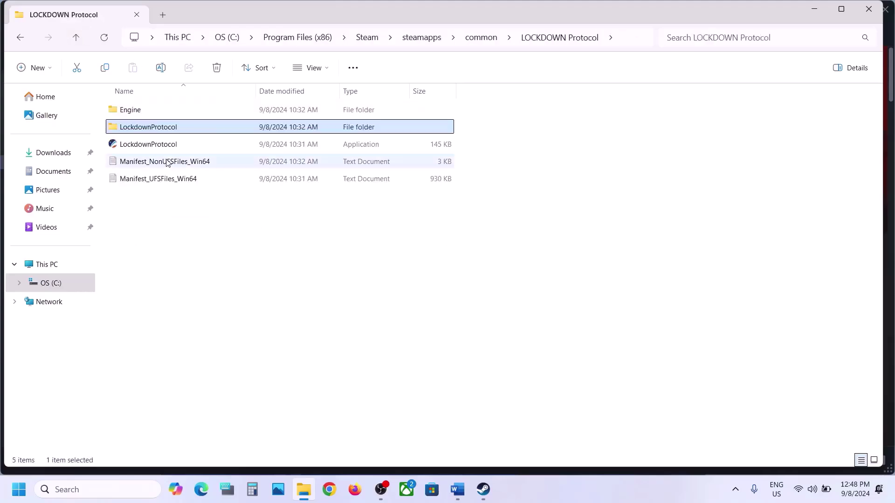
pyautogui.click(163, 146)
pyautogui.press('super+s')
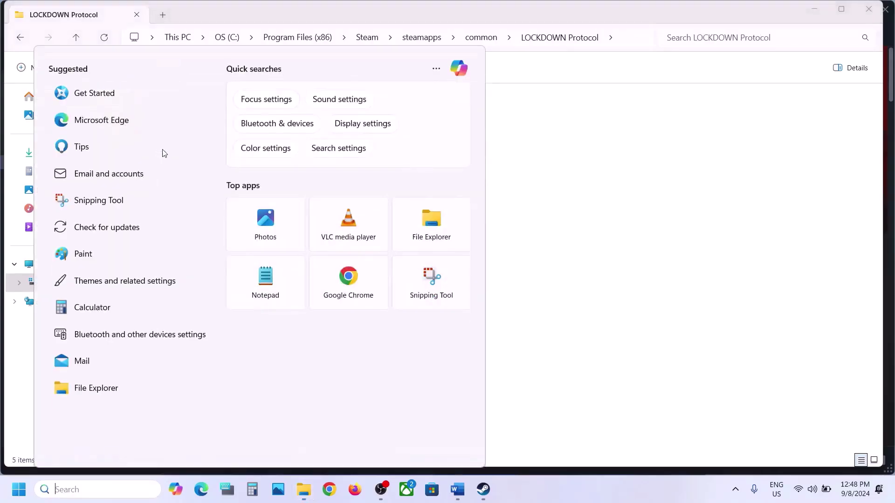
pyautogui.moveTo(600, 192); pyautogui.dragTo(133, 151)
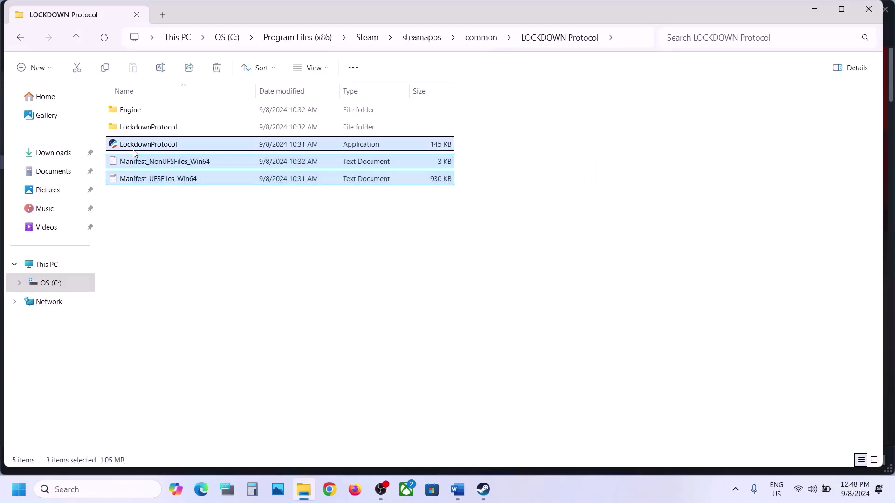
pyautogui.click(133, 152)
# - Set the LockdownProtocol application to run as an administrator and in compatibility mode for Windows 8, and apply it
pyautogui.rightClick(134, 152)
pyautogui.click(187, 305)
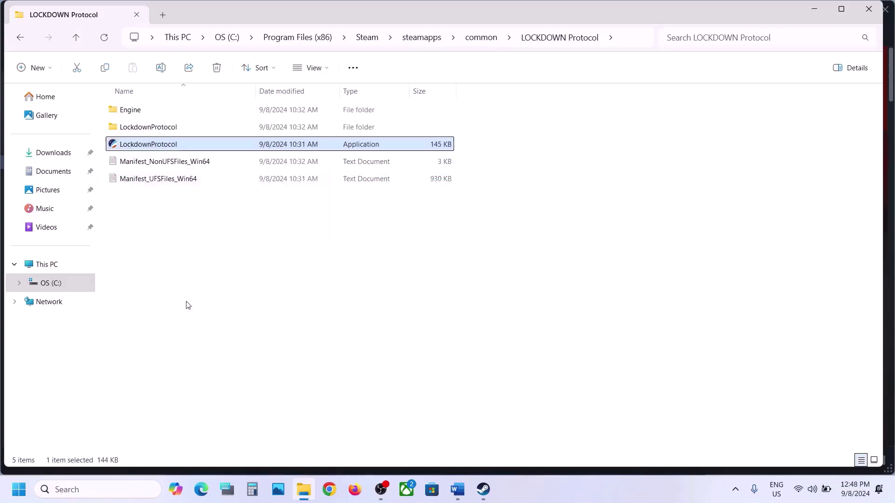
pyautogui.click(201, 183)
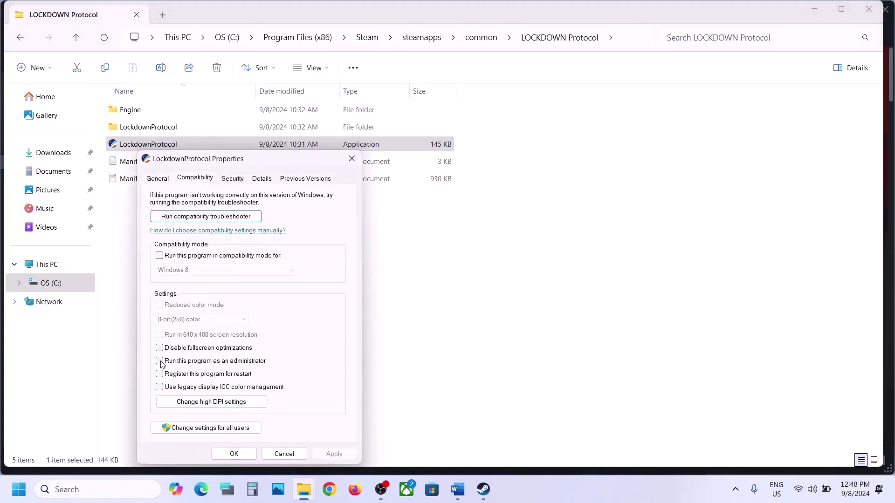
pyautogui.click(339, 455)
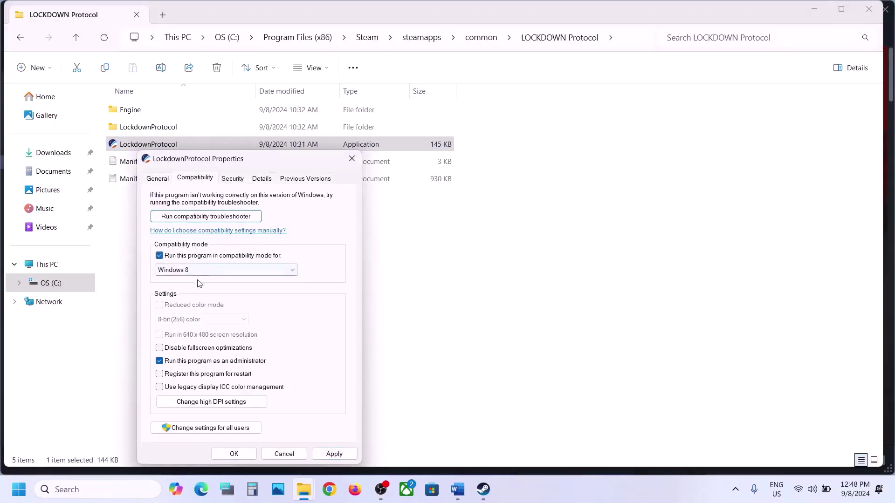
pyautogui.click(340, 454)
# - Set the LockdownProtocol application's compatibility mode to Windows 7, disable fullscreen optimizations, and confirm its properties
pyautogui.click(210, 270)
pyautogui.click(210, 304)
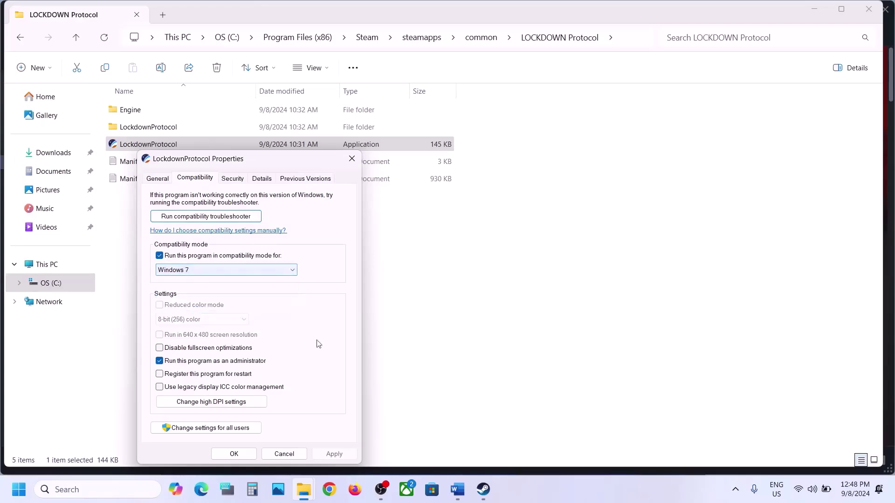
pyautogui.click(334, 454)
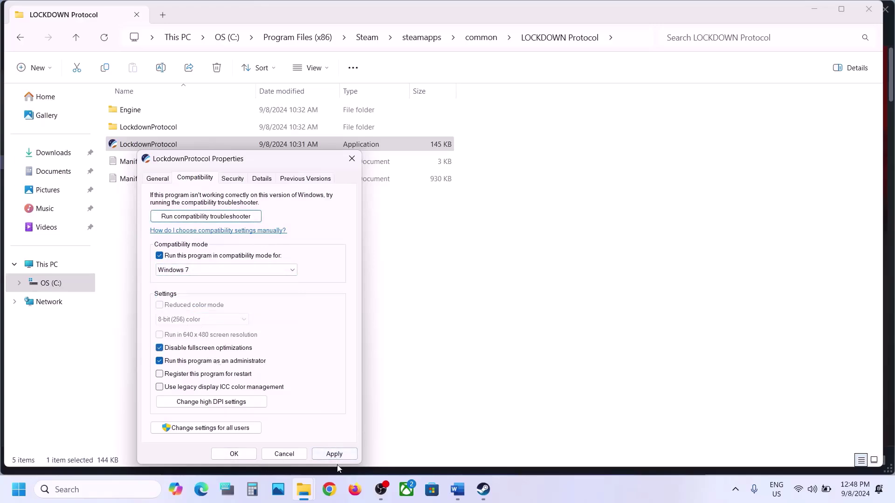
pyautogui.click(235, 455)
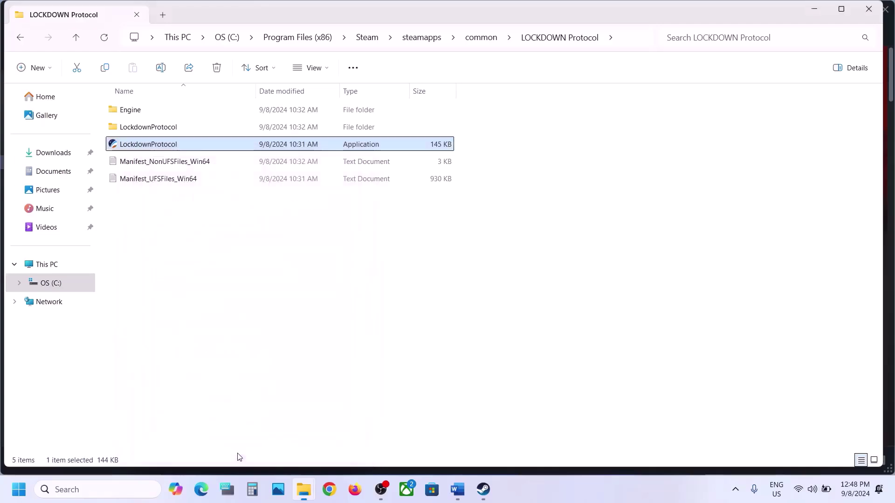
# - Turn off compatibility mode in the LockdownProtocol application's properties, applying and confirming the change
pyautogui.rightClick(135, 145)
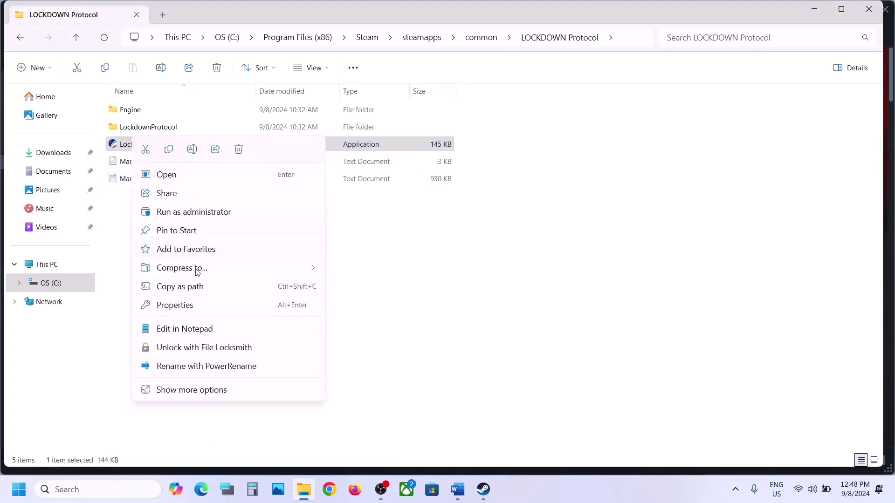
pyautogui.click(187, 304)
pyautogui.click(194, 176)
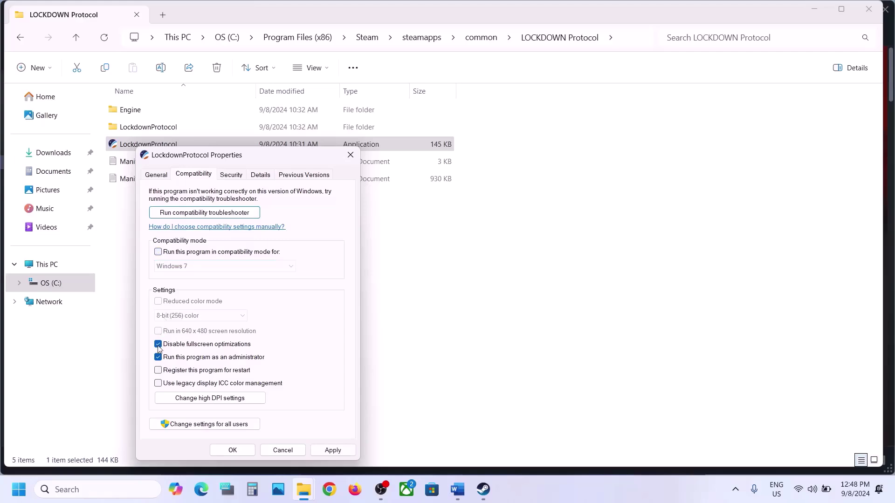
pyautogui.click(333, 451)
pyautogui.click(233, 451)
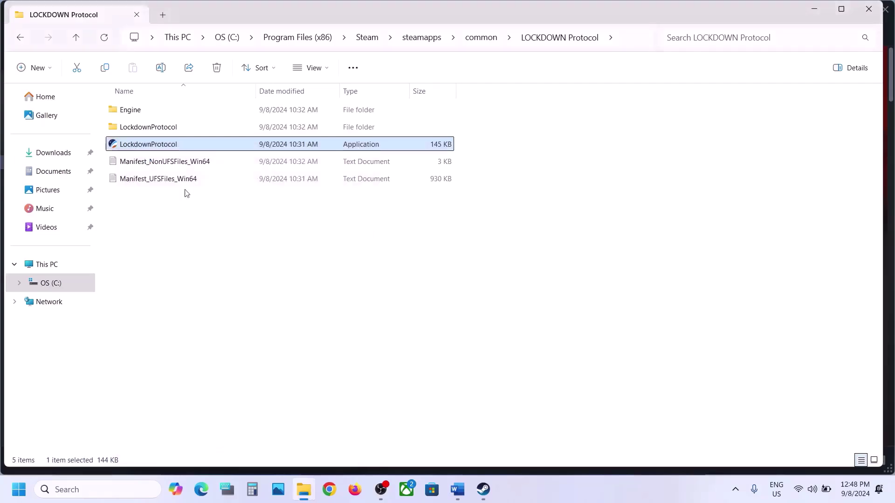
# - Open the Win64 folder inside LockdownProtocol\Binaries
pyautogui.doubleClick(146, 126)
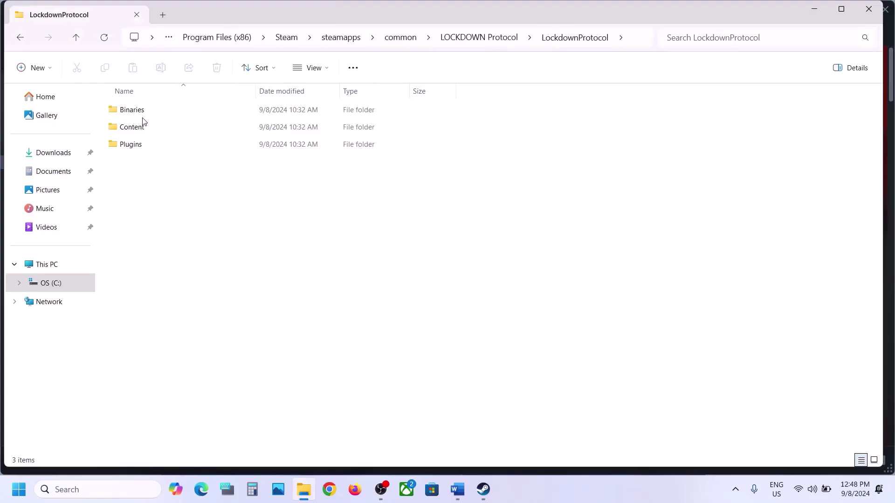
pyautogui.doubleClick(141, 114)
pyautogui.doubleClick(141, 114)
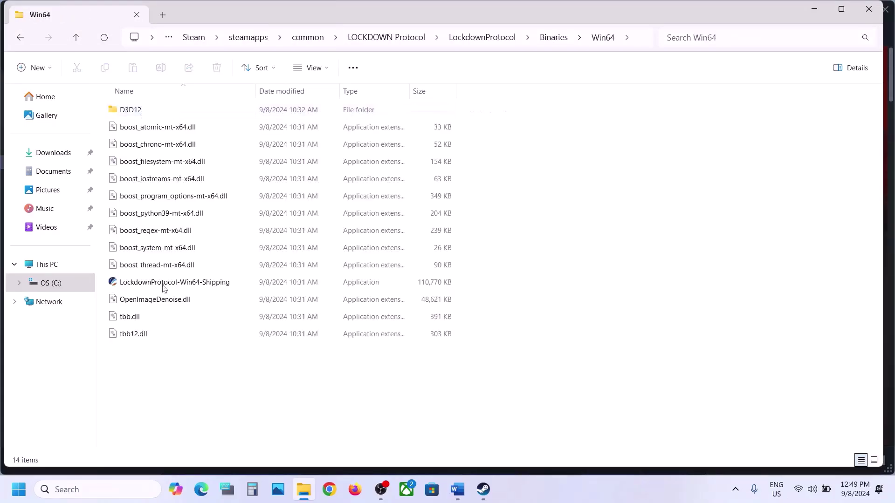
# - Clear compatibility mode, disabled fullscreen optimizations and run as administrator for LockdownProtocol-Win64-Shipping, apply, and close the folder window
pyautogui.rightClick(150, 284)
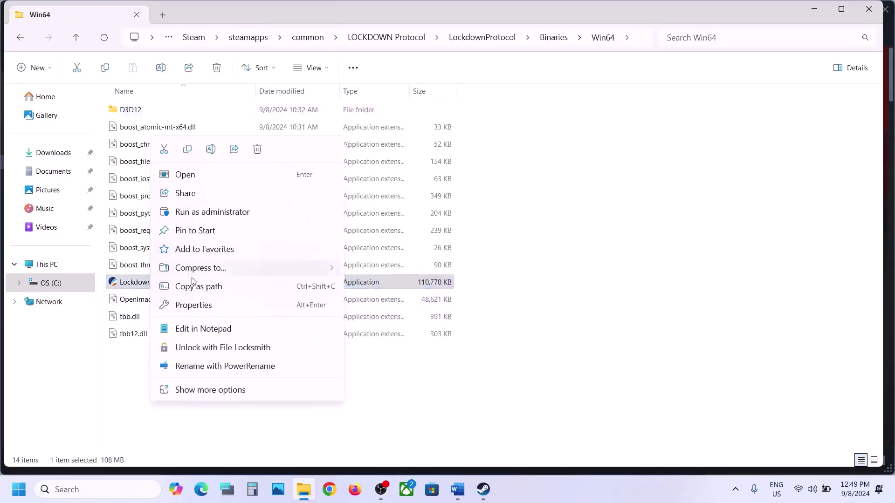
pyautogui.click(194, 305)
pyautogui.click(206, 183)
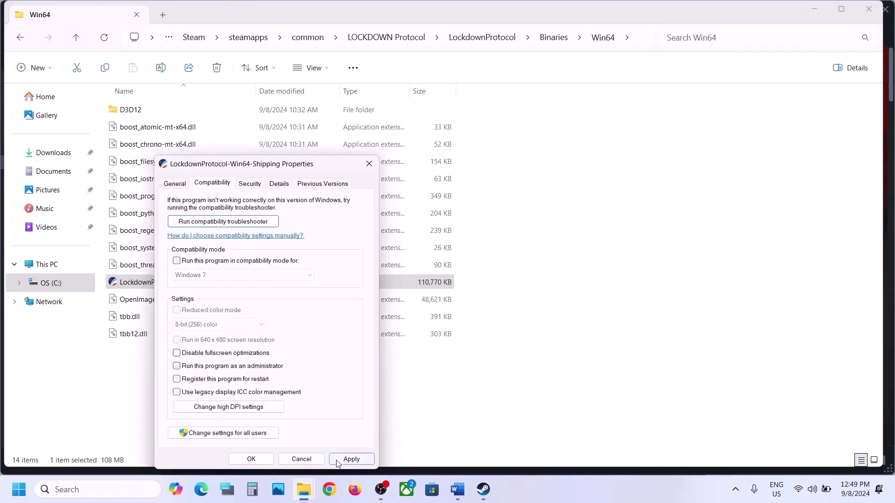
pyautogui.click(352, 459)
pyautogui.click(261, 462)
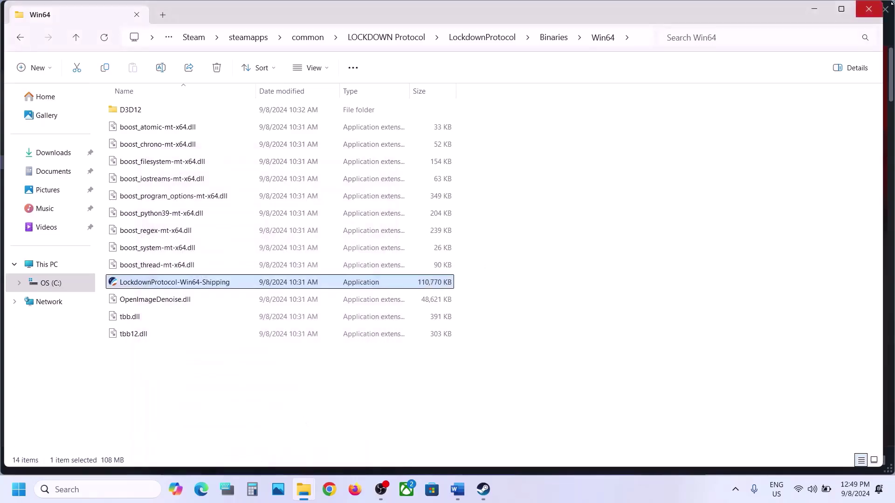
pyautogui.click(869, 9)
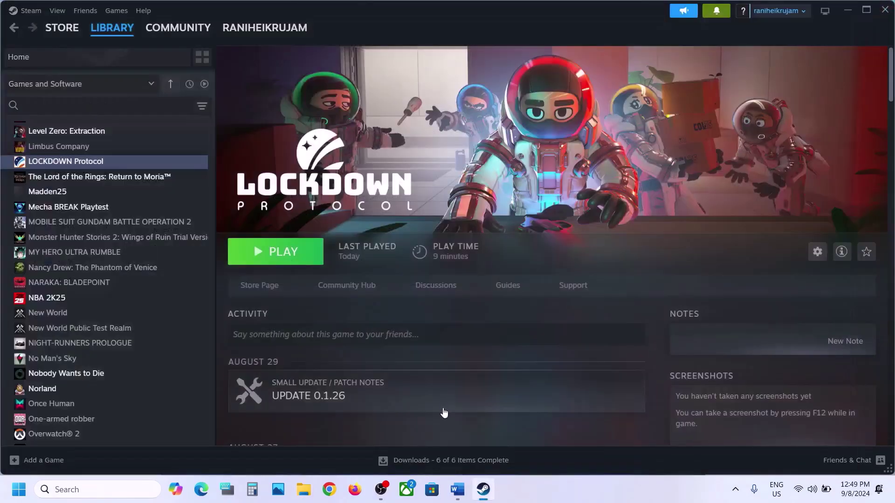
# - Switch to the Word document and read Step 3 about allowing the game exe in antivirus programs and Windows Security
pyautogui.click(458, 489)
pyautogui.scroll(-3, 373, 311)
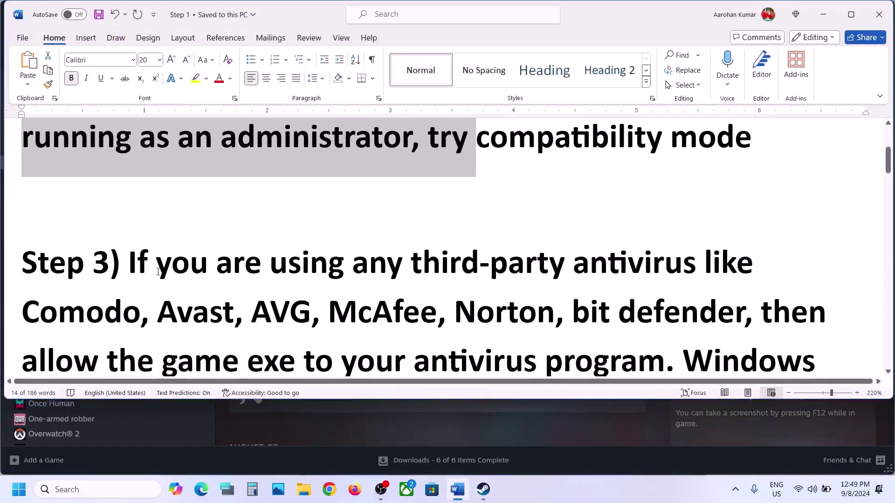
pyautogui.moveTo(159, 272); pyautogui.dragTo(28, 205)
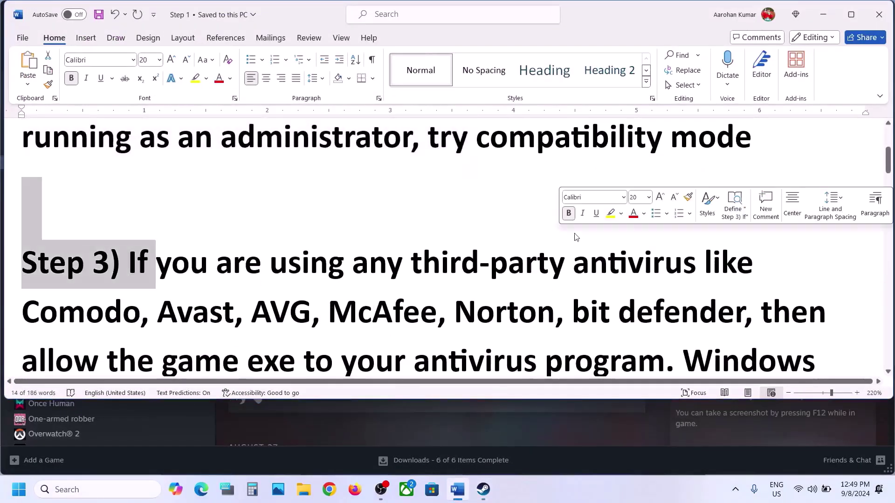
pyautogui.click(851, 14)
pyautogui.doubleClick(451, 291)
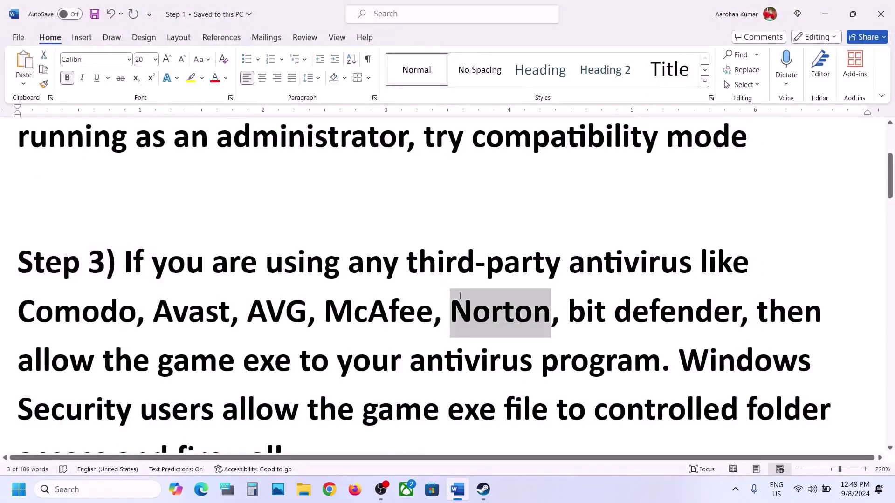
pyautogui.click(206, 321)
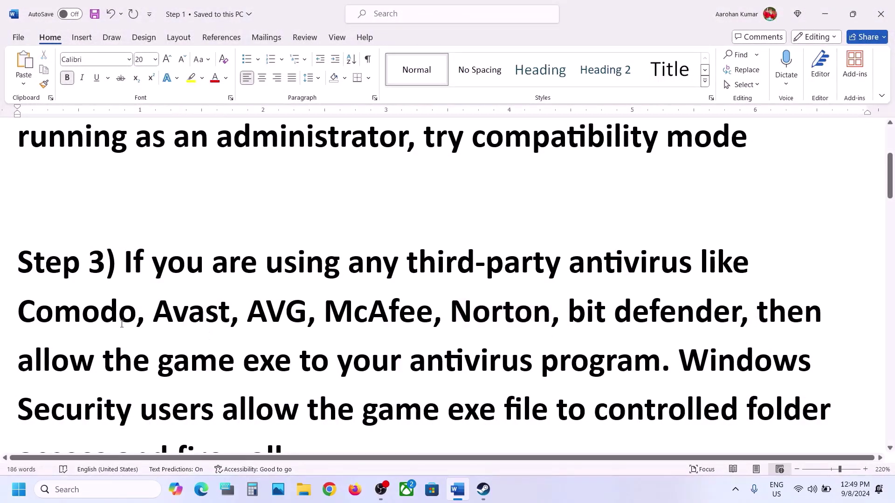
pyautogui.moveTo(17, 321); pyautogui.dragTo(551, 322)
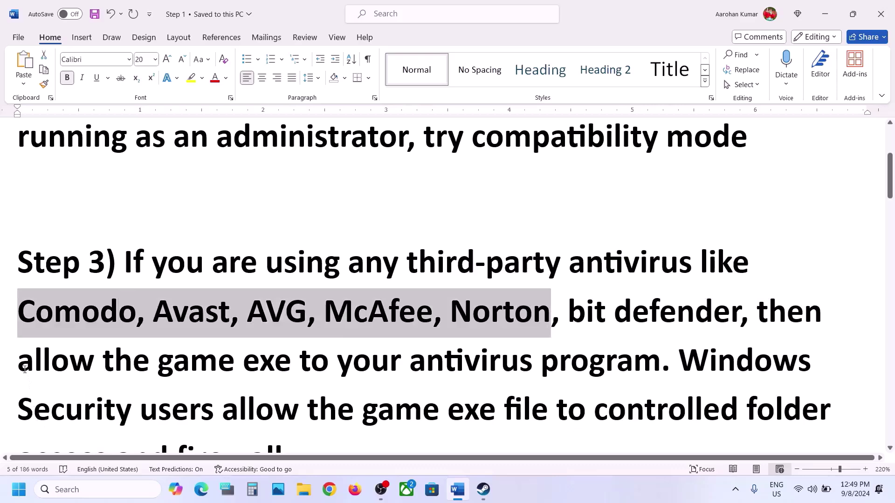
pyautogui.moveTo(24, 369); pyautogui.dragTo(644, 368)
pyautogui.scroll(-2, 506, 332)
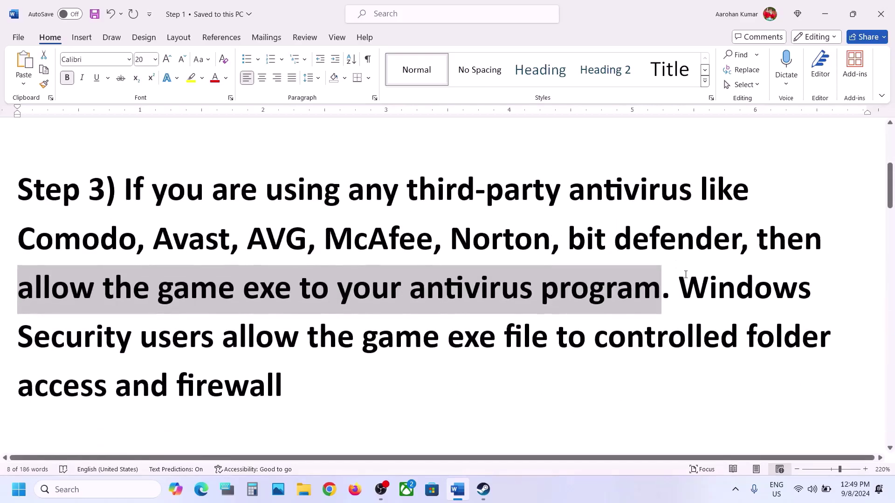
pyautogui.moveTo(681, 279); pyautogui.dragTo(737, 289)
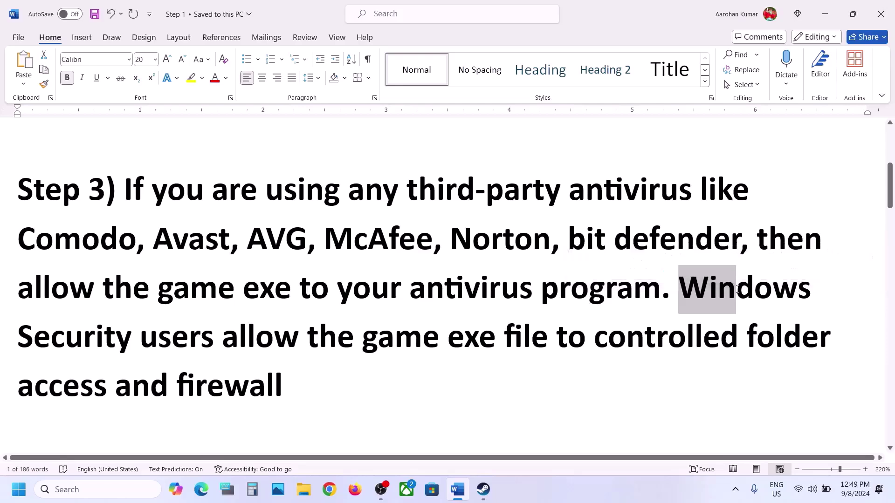
# - Switch to Windows Settings and open Virus & threat protection in Windows Security from the Privacy & security settings
pyautogui.press('super+i')
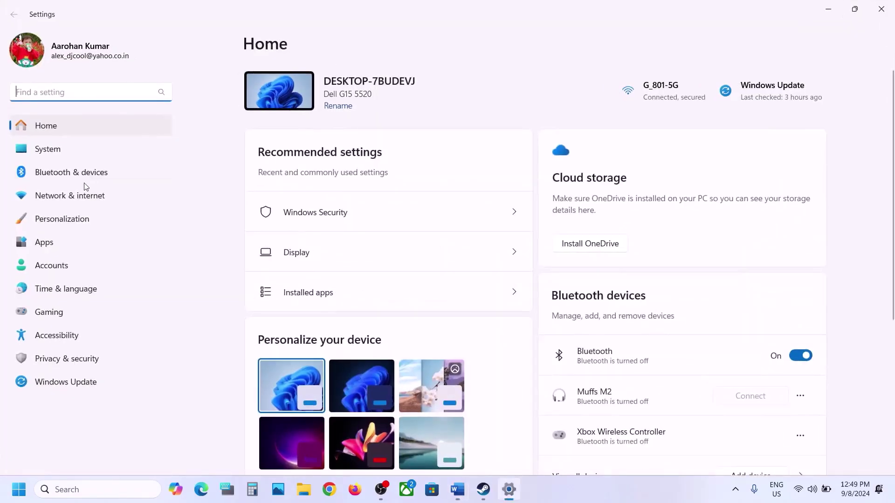
pyautogui.click(69, 360)
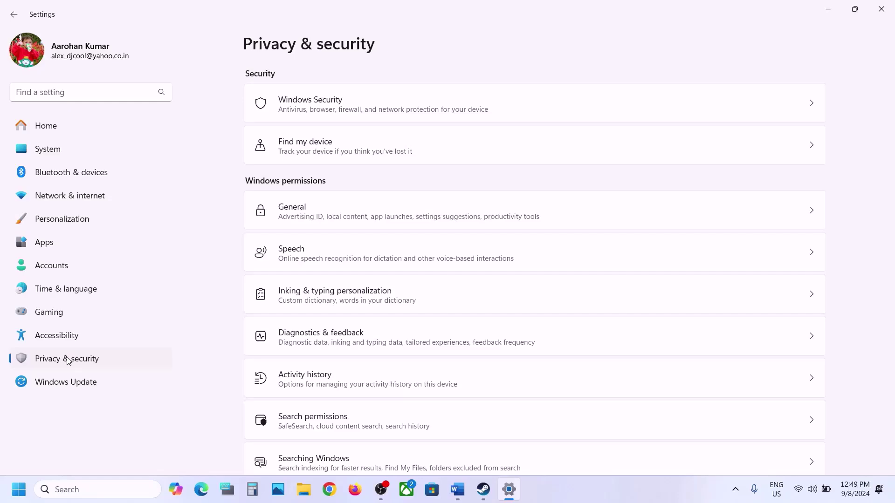
pyautogui.click(339, 110)
pyautogui.click(335, 173)
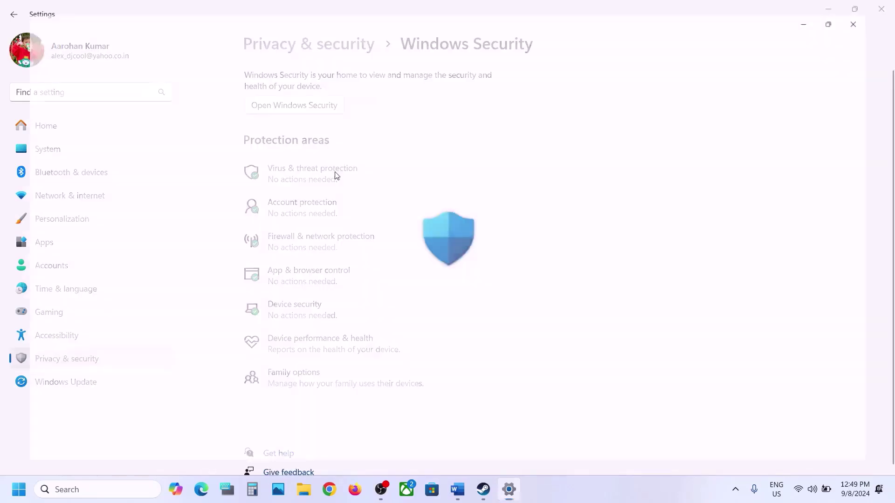
# - Open the ransomware protection settings and show the apps allowed through Controlled folder access, approving the elevation request
pyautogui.scroll(-2, 347, 259)
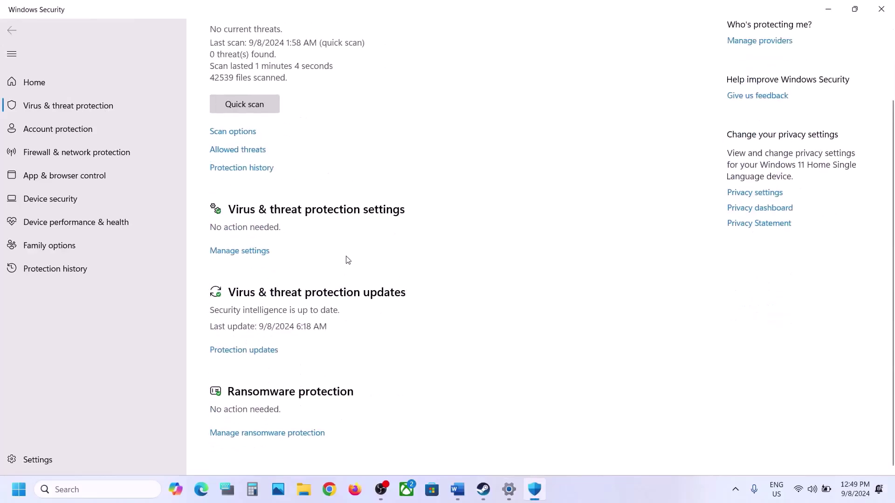
pyautogui.click(276, 439)
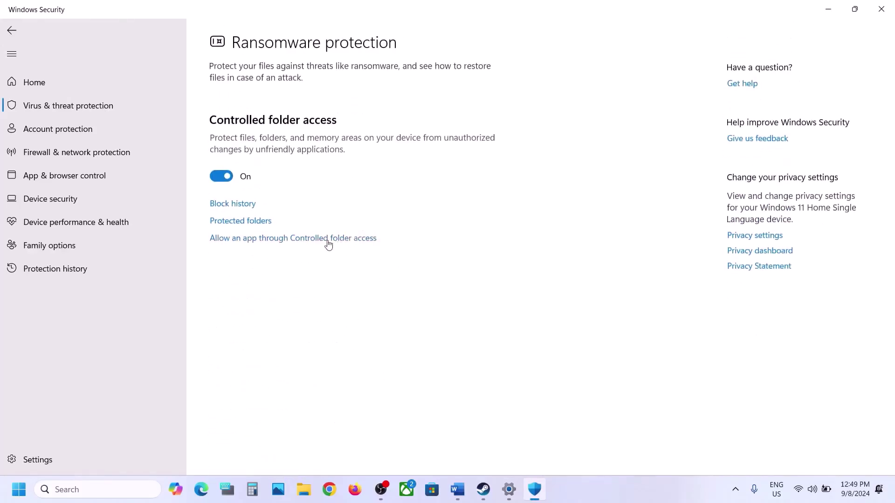
pyautogui.click(323, 239)
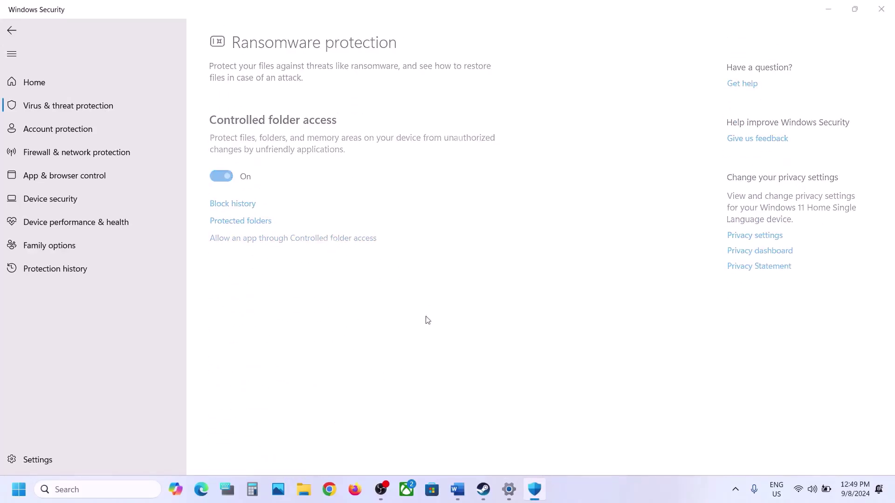
pyautogui.click(399, 344)
# - Start adding an allowed app and browse to the Program Files (x86) folder on the C: drive
pyautogui.scroll(-2, 284, 132)
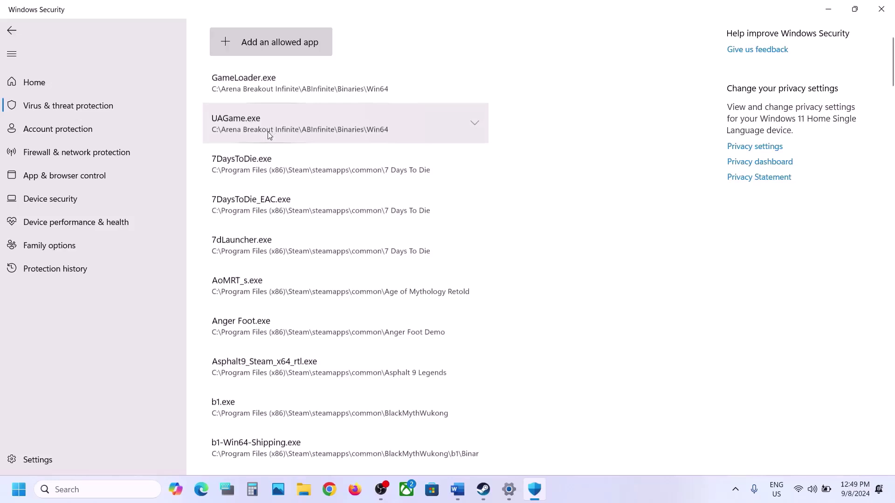
pyautogui.click(259, 50)
pyautogui.click(258, 88)
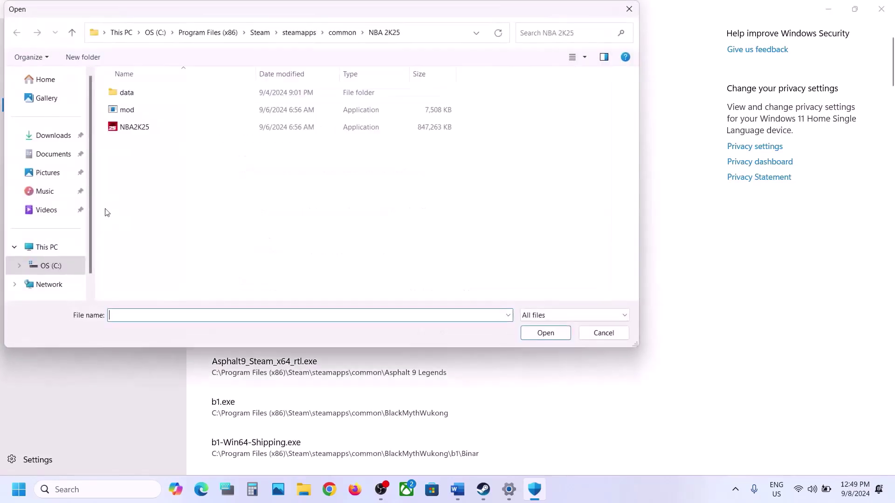
pyautogui.click(48, 244)
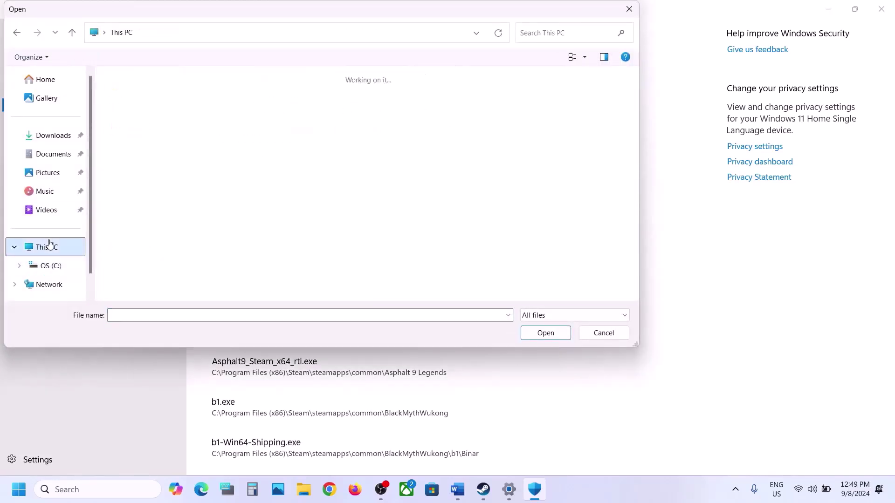
pyautogui.doubleClick(176, 105)
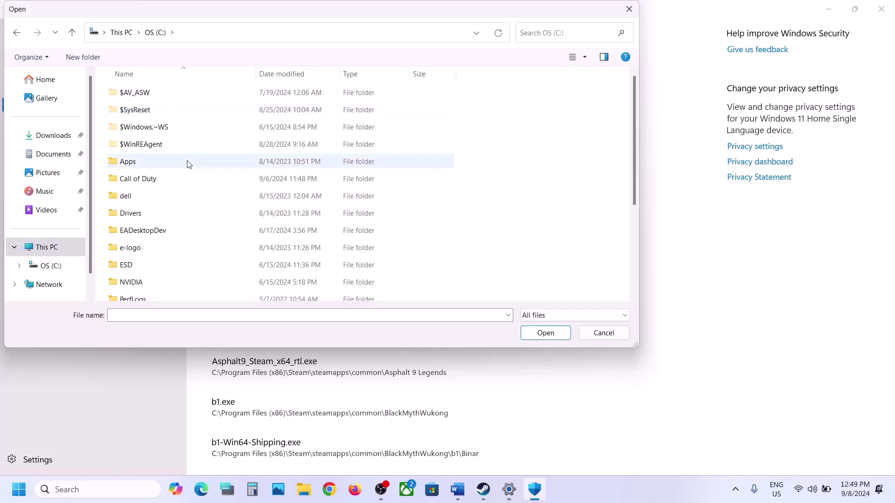
pyautogui.scroll(-3, 186, 163)
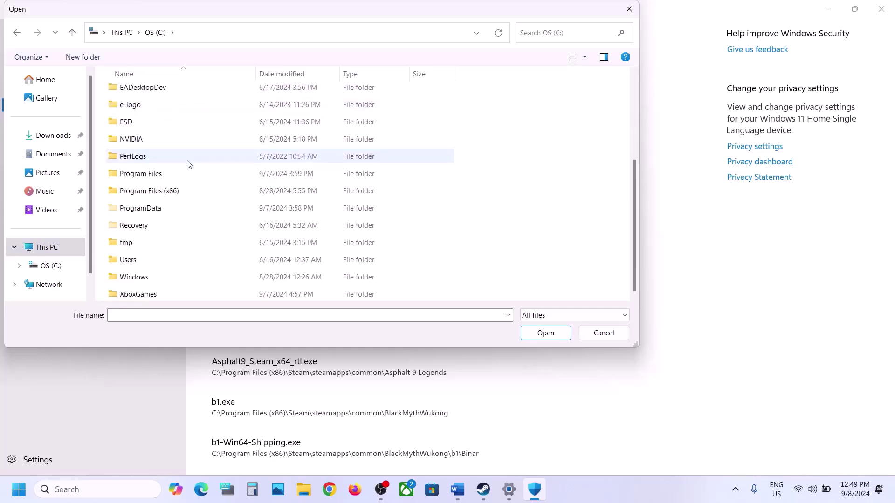
pyautogui.doubleClick(168, 192)
# - Add the LockdownProtocol application from Steam\steamapps\common\LOCKDOWN Protocol to the allowed apps
pyautogui.scroll(-10, 154, 205)
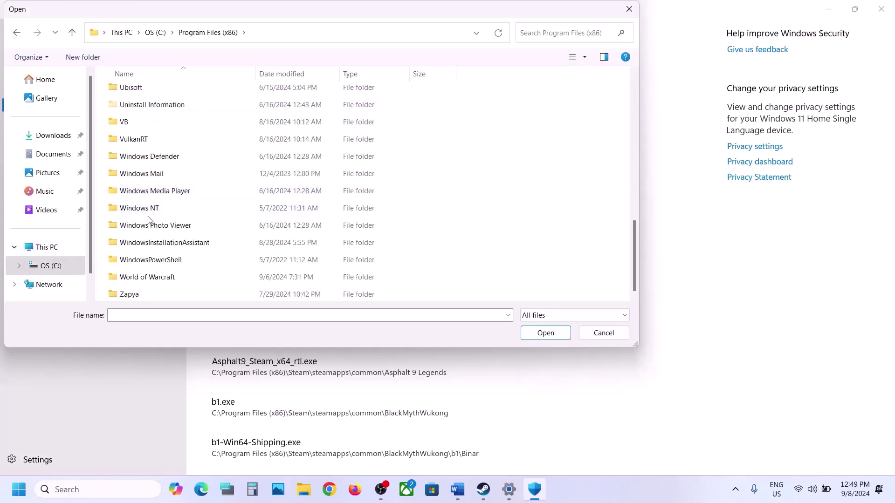
pyautogui.scroll(3, 150, 219)
pyautogui.doubleClick(144, 195)
pyautogui.scroll(-4, 145, 200)
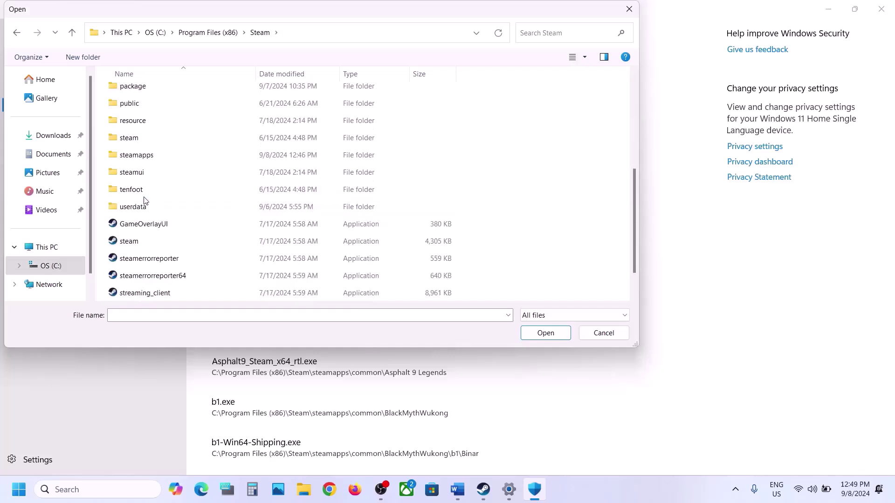
pyautogui.doubleClick(145, 155)
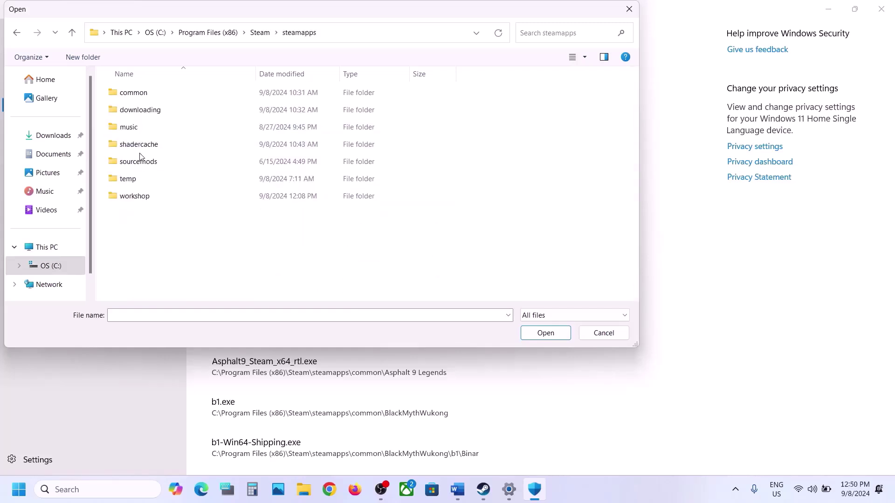
pyautogui.doubleClick(143, 93)
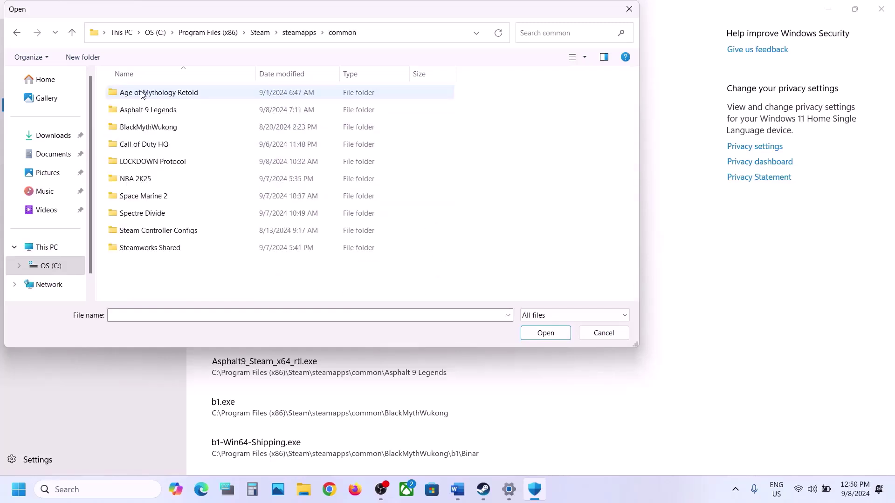
pyautogui.doubleClick(172, 161)
pyautogui.click(159, 133)
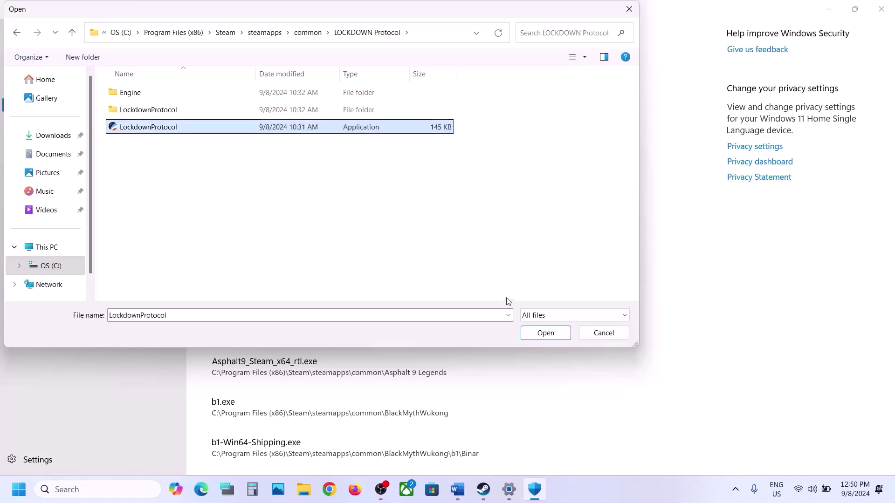
pyautogui.click(543, 333)
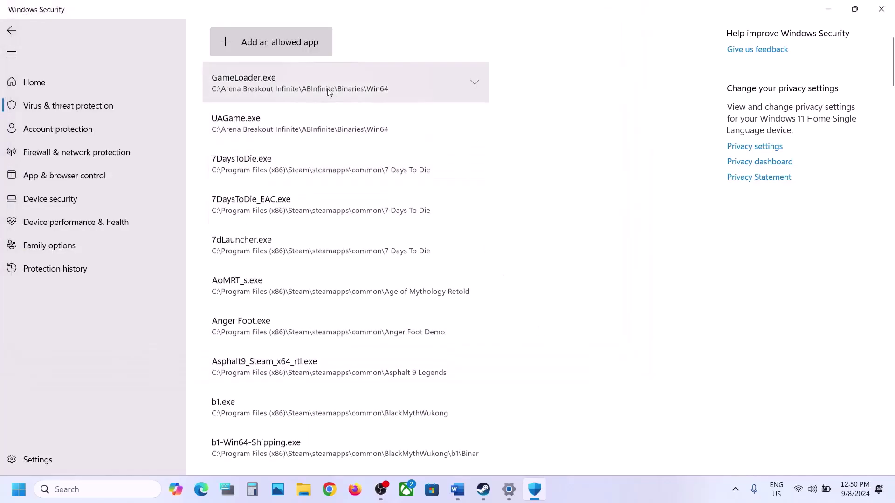
# - Add the LockdownProtocol-Win64-Shipping application from LOCKDOWN Protocol\LockdownProtocol\Binaries\Win64 to the apps allowed through Controlled folder access
pyautogui.click(261, 42)
pyautogui.click(260, 86)
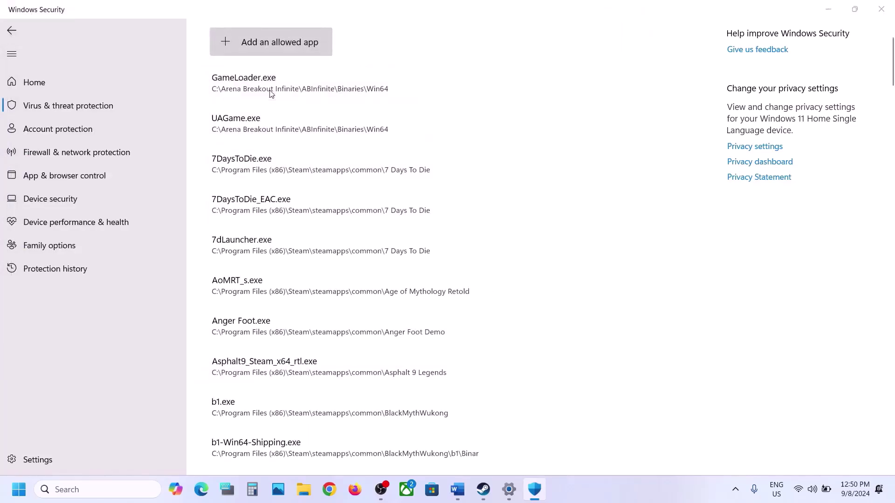
pyautogui.doubleClick(140, 110)
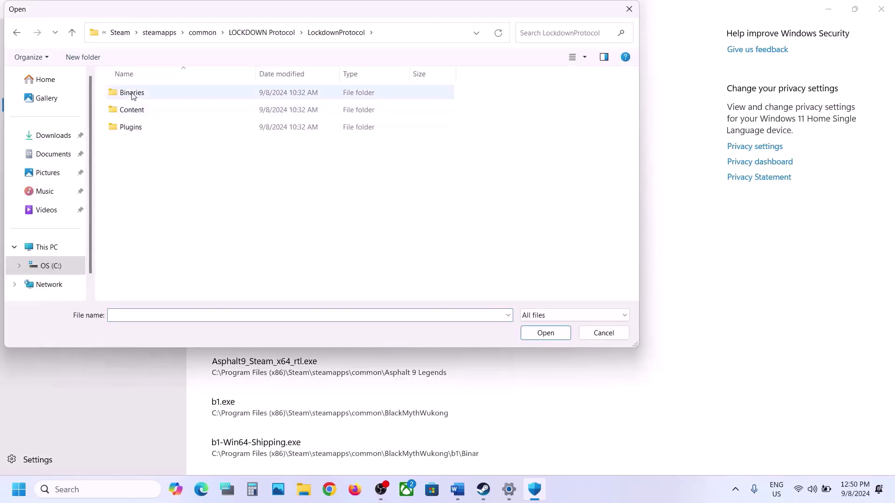
pyautogui.doubleClick(132, 94)
pyautogui.doubleClick(133, 93)
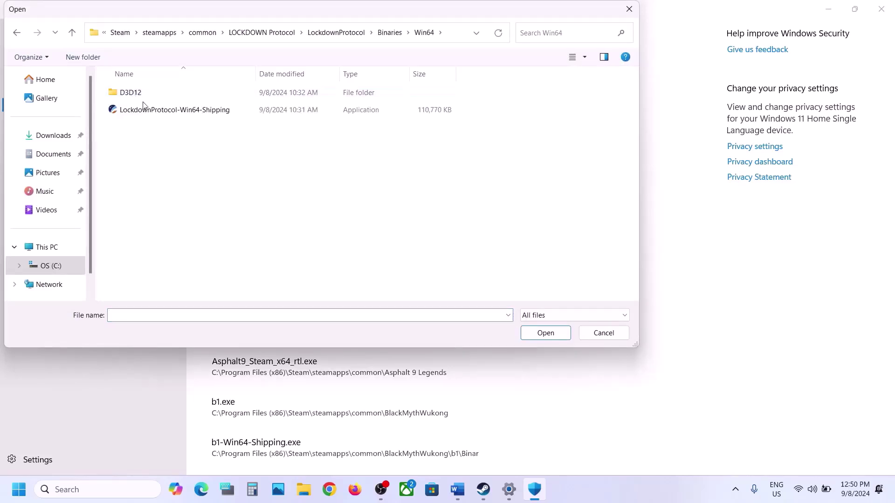
pyautogui.click(144, 110)
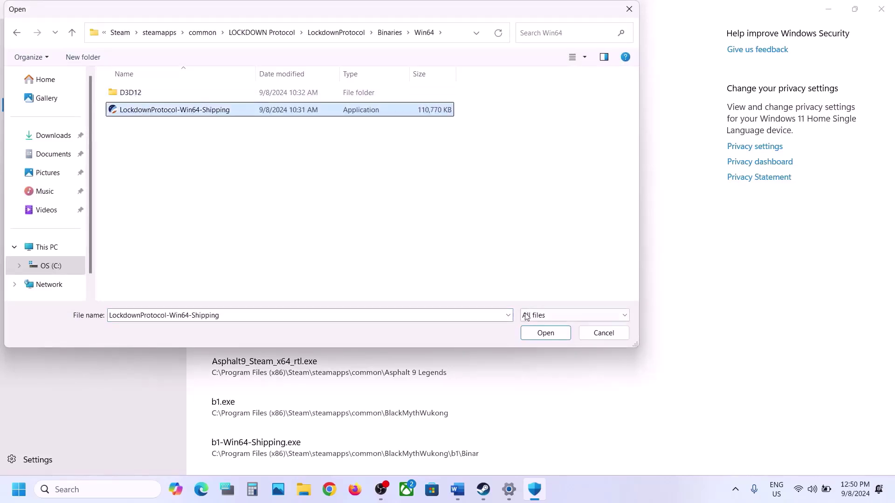
pyautogui.click(545, 332)
# - Close Windows Security and Settings, and highlight the -dx11/-dx12 launch options instruction of Step 4 in the Word document
pyautogui.click(879, 13)
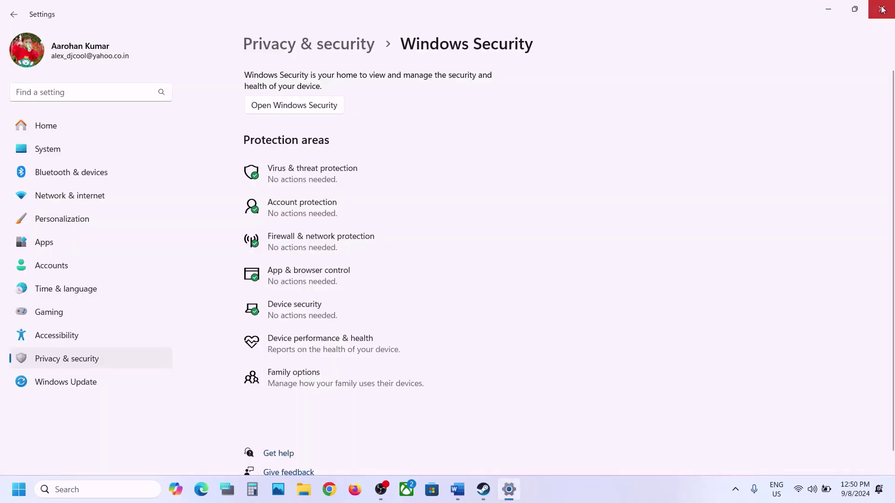
pyautogui.click(882, 8)
pyautogui.scroll(-5, 490, 286)
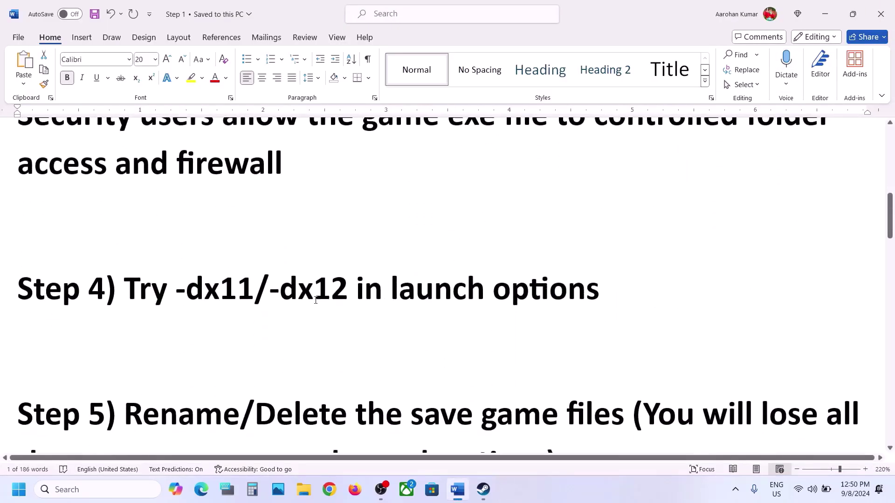
pyautogui.moveTo(242, 293); pyautogui.dragTo(582, 310)
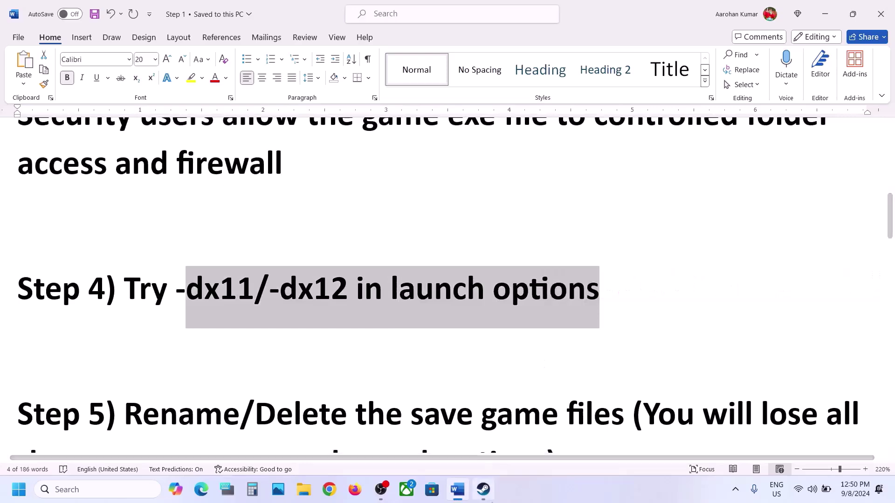
# - Switch to Steam, start LOCKDOWN Protocol, select the DX12 launch option and cancel the launch
pyautogui.click(484, 489)
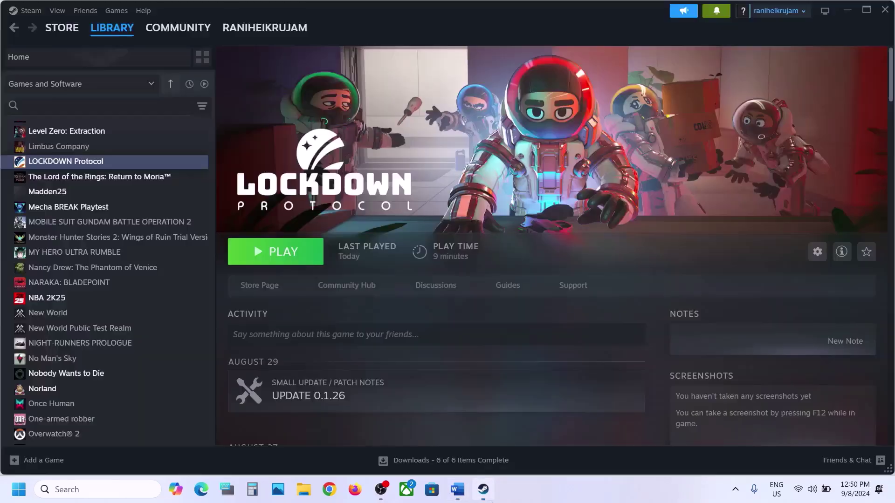
pyautogui.click(278, 258)
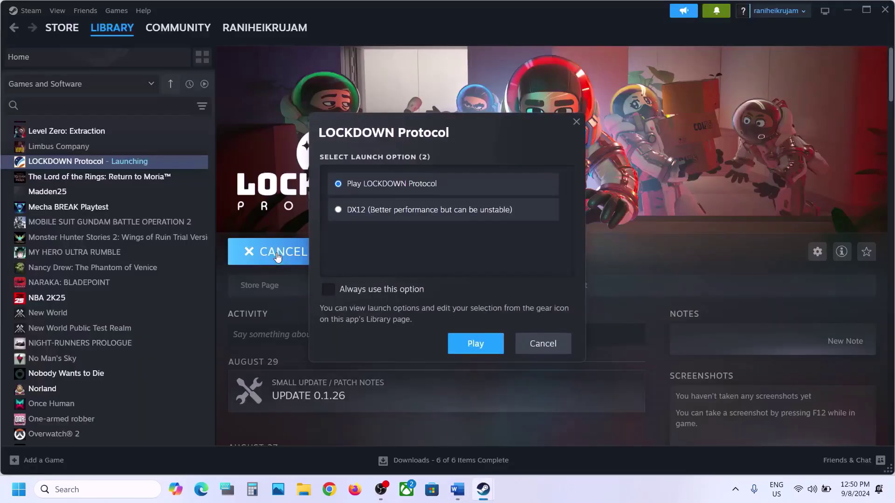
pyautogui.click(339, 210)
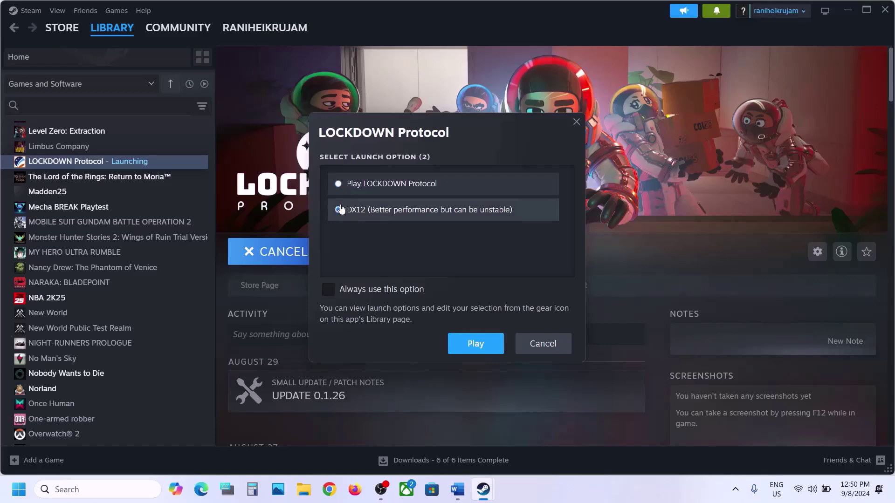
pyautogui.click(534, 350)
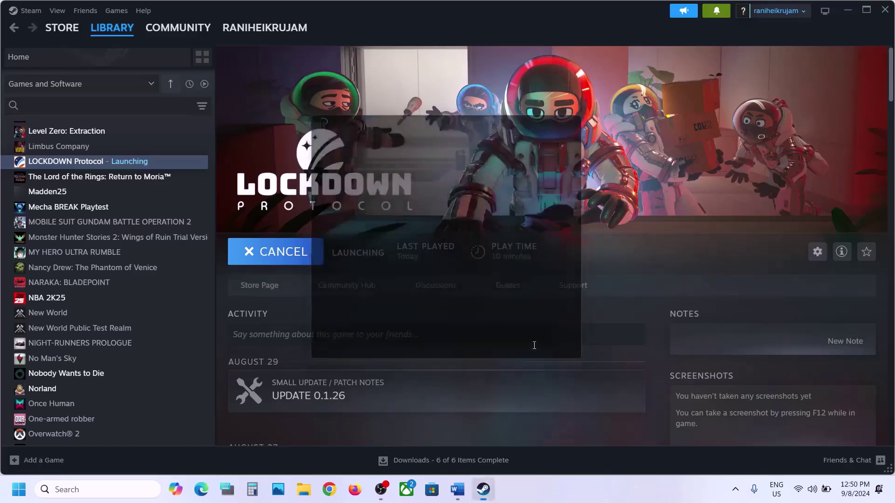
# - Set LOCKDOWN Protocol's launch options to -dx11 in its Steam properties and close the properties window
pyautogui.rightClick(122, 164)
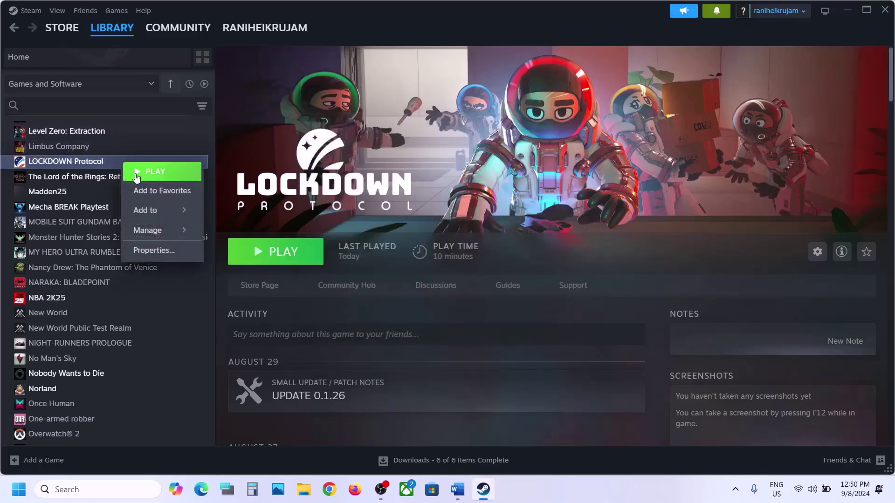
pyautogui.click(177, 256)
pyautogui.click(372, 250)
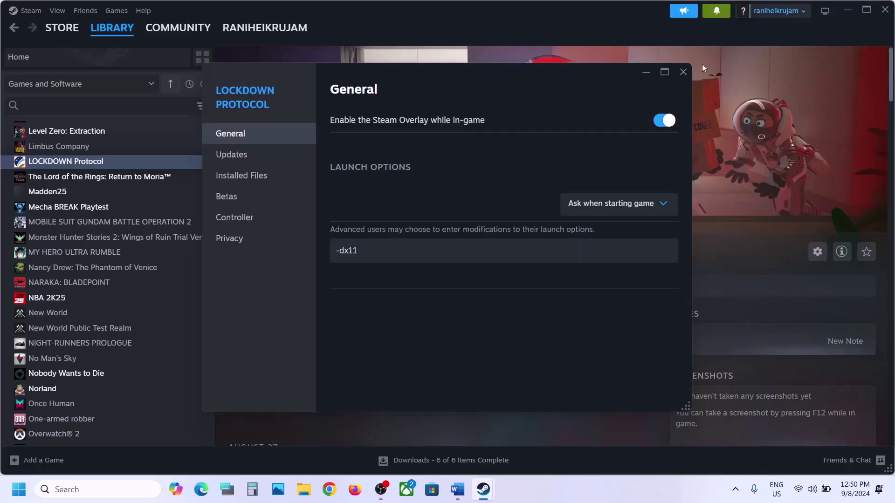
pyautogui.click(683, 71)
# - Reopen the game's properties, try -dx12 as the launch option, and clear it again before closing the window
pyautogui.rightClick(105, 161)
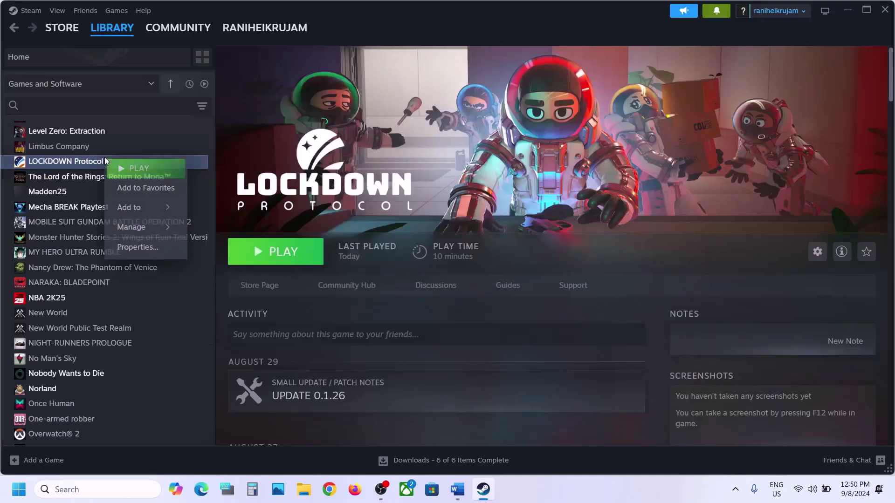
pyautogui.click(160, 247)
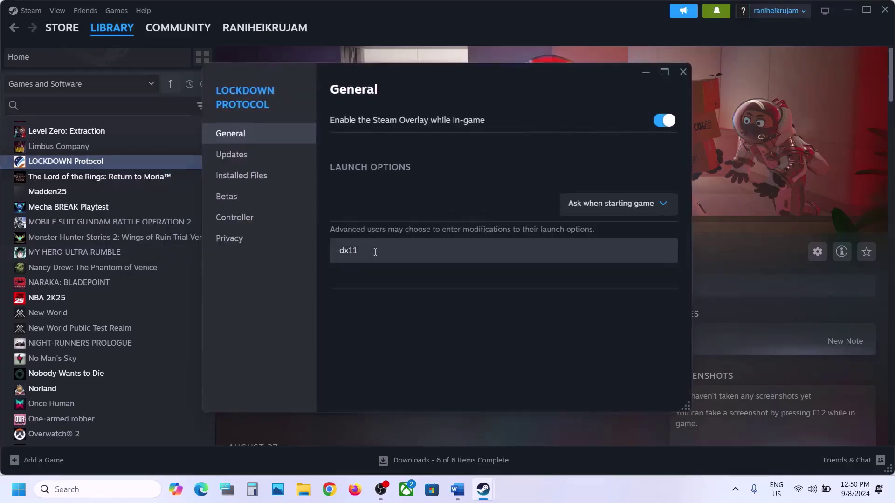
pyautogui.write('-dx12')
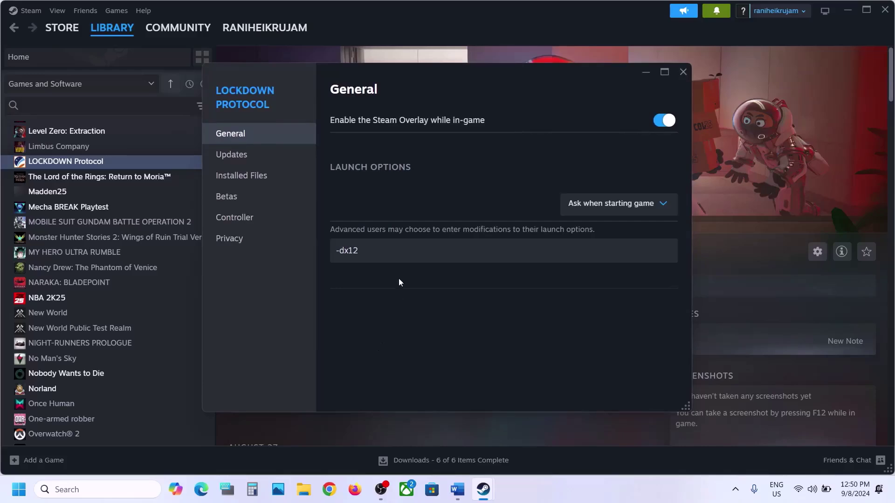
pyautogui.hotkey('ctrl', 'a')
pyautogui.press('BackSpace')
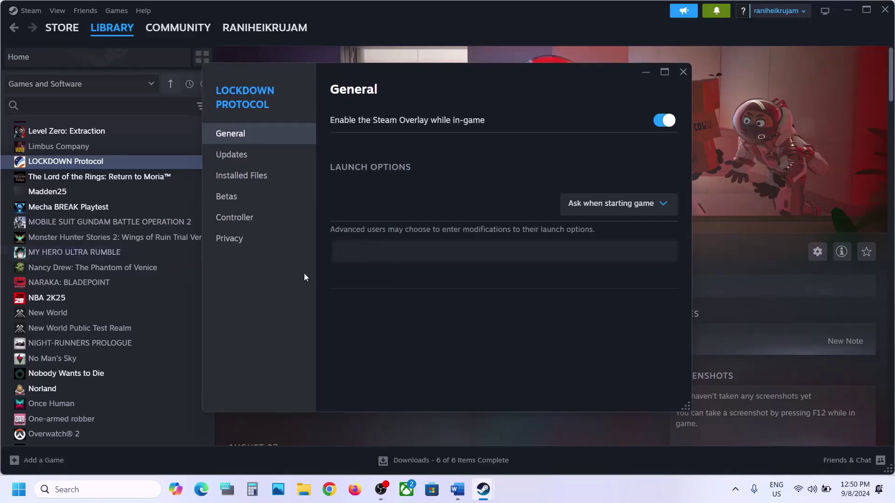
pyautogui.click(683, 71)
# - Switch to Word and highlight the Step 5 warning about losing all game progress and saved settings
pyautogui.click(457, 489)
pyautogui.scroll(-3, 378, 293)
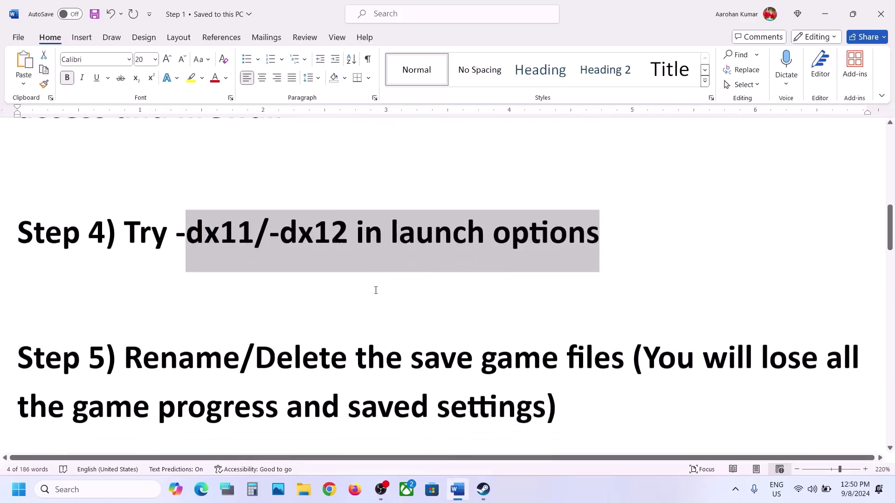
pyautogui.moveTo(141, 292); pyautogui.dragTo(521, 347)
pyautogui.click(657, 292)
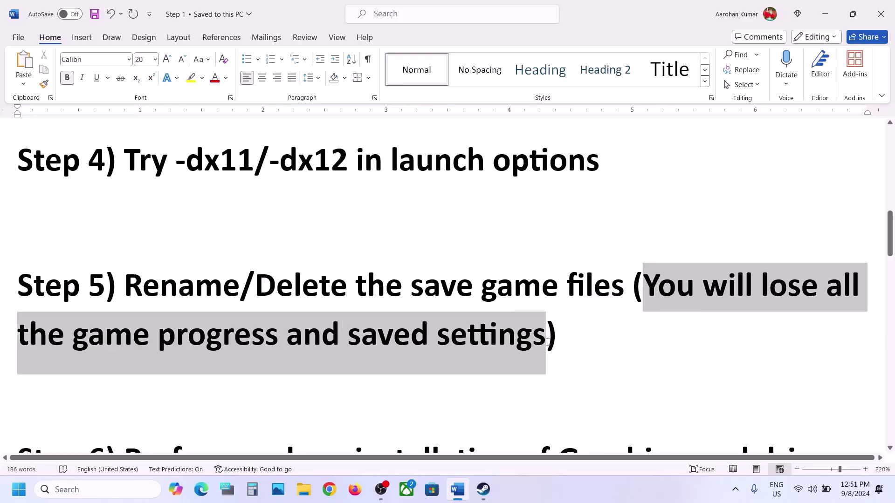
pyautogui.moveTo(548, 342); pyautogui.dragTo(548, 342)
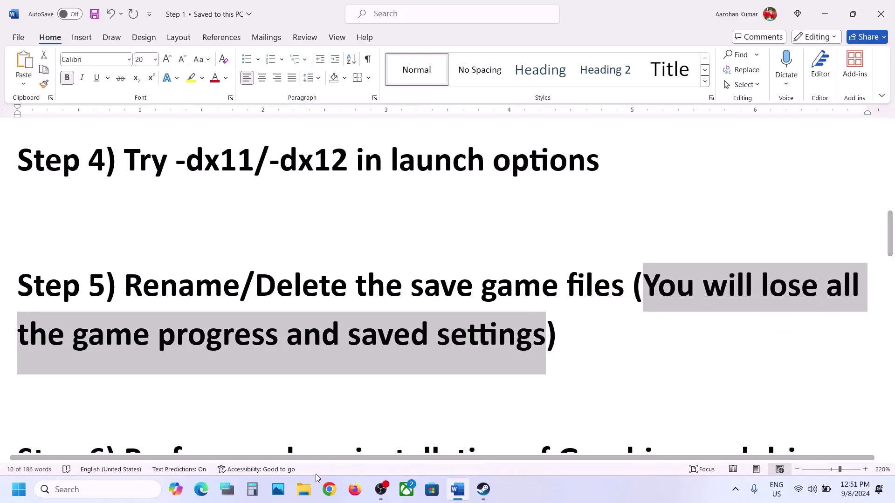
# - Open File Explorer and go to the user's profile folder inside Users on the C: drive
pyautogui.click(310, 489)
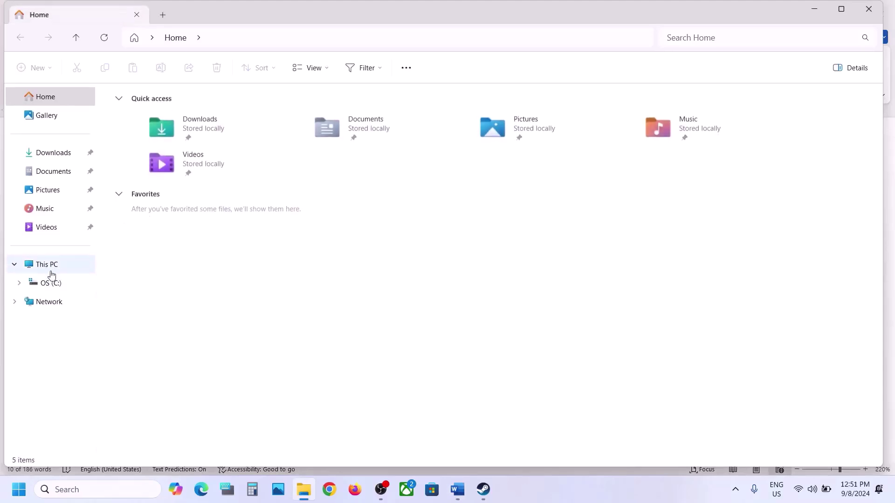
pyautogui.click(51, 273)
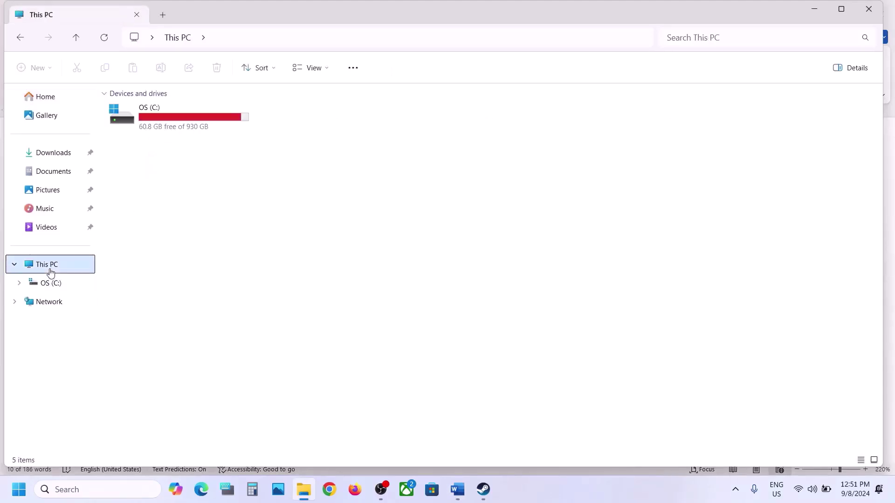
pyautogui.doubleClick(197, 118)
pyautogui.scroll(-3, 173, 290)
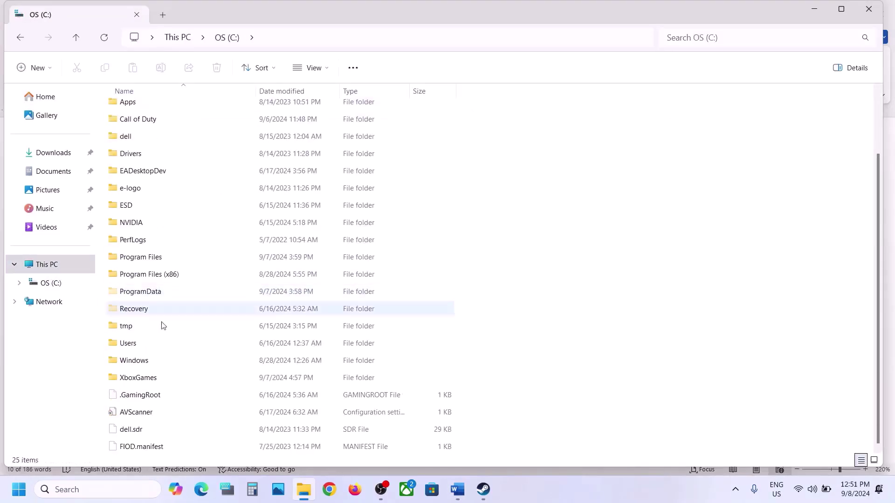
pyautogui.doubleClick(152, 344)
pyautogui.doubleClick(158, 110)
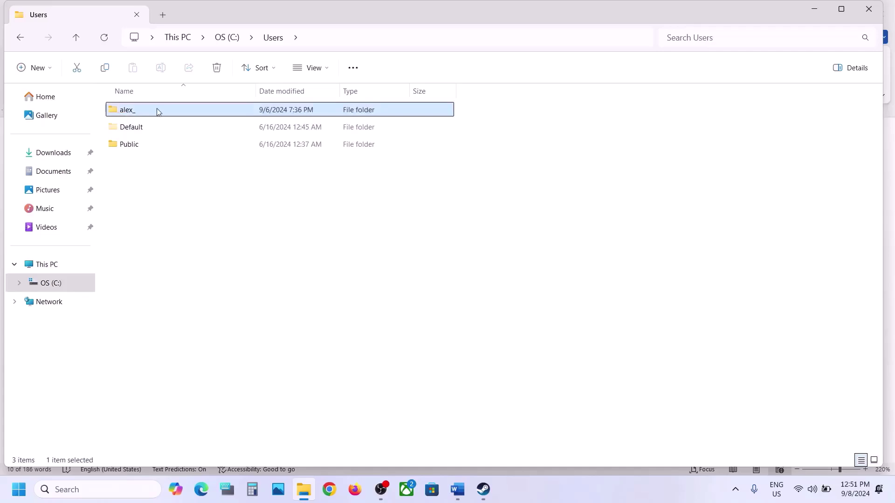
# - Check the Hidden items display option for the AppData folder and open AppData\Local
pyautogui.click(150, 216)
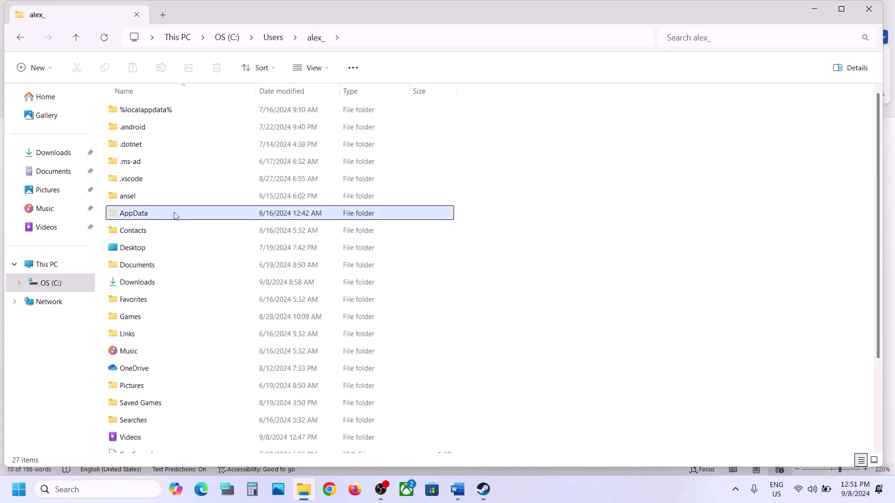
pyautogui.click(329, 70)
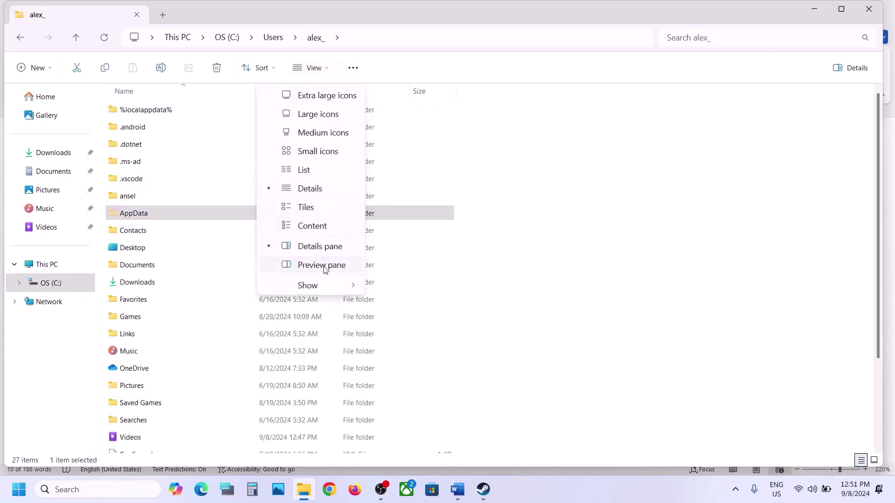
pyautogui.moveTo(309, 287)
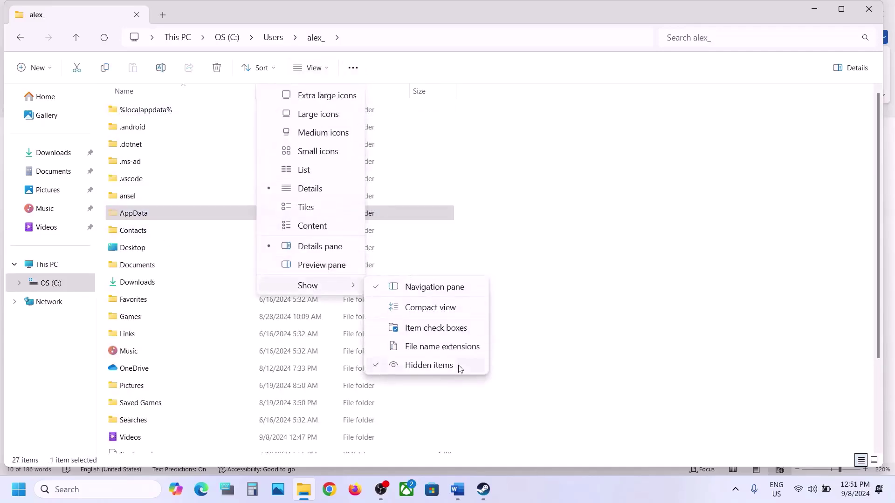
pyautogui.click(164, 210)
pyautogui.doubleClick(164, 210)
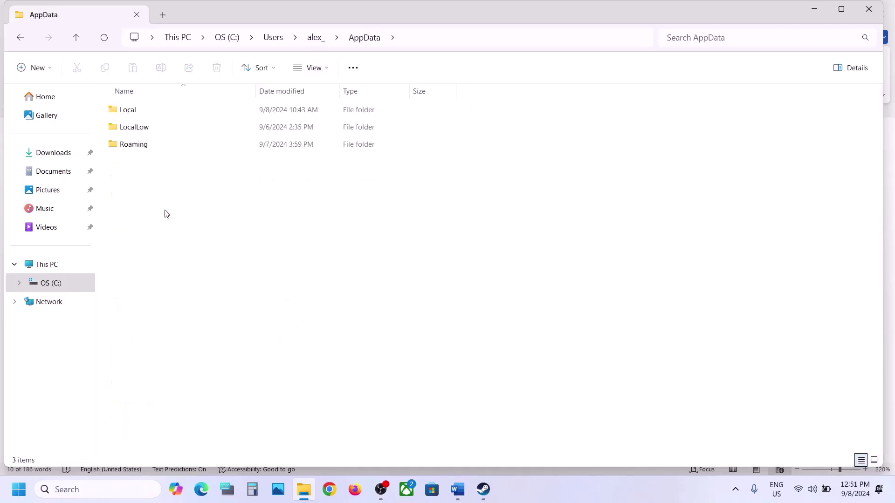
pyautogui.doubleClick(145, 116)
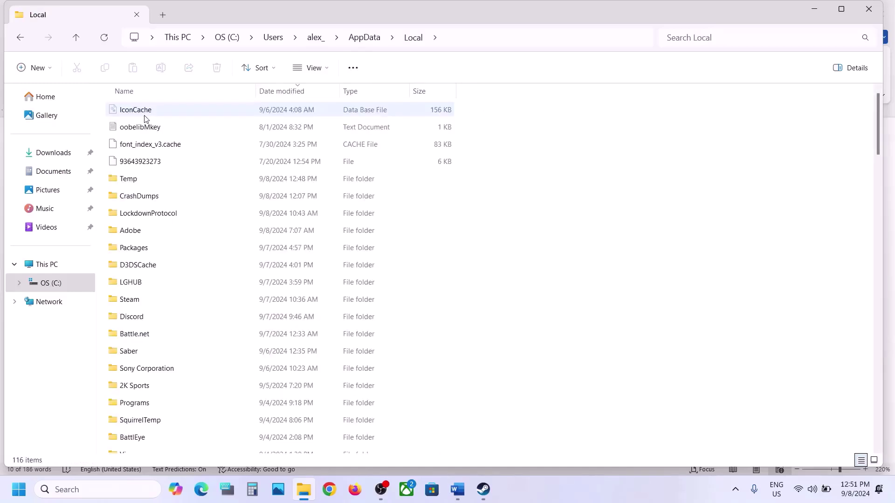
# - Rename the LockdownProtocol save folder in Local as LockdownProtocol.old
pyautogui.click(166, 215)
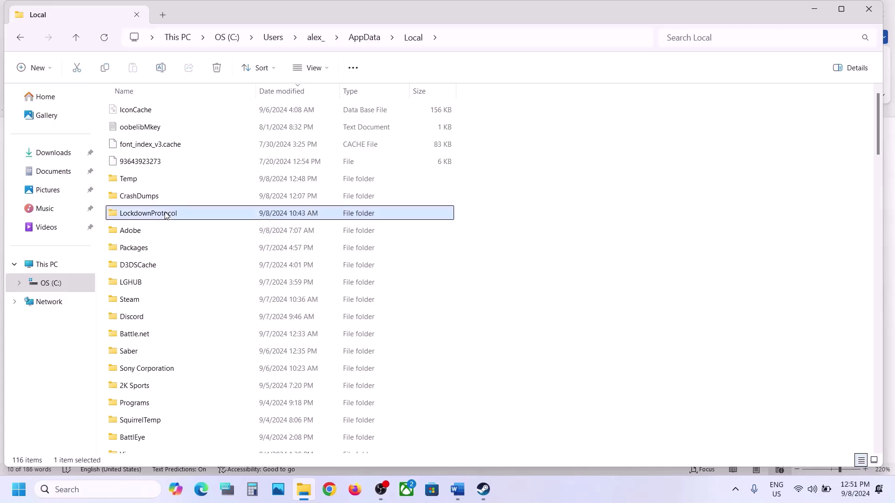
pyautogui.rightClick(166, 215)
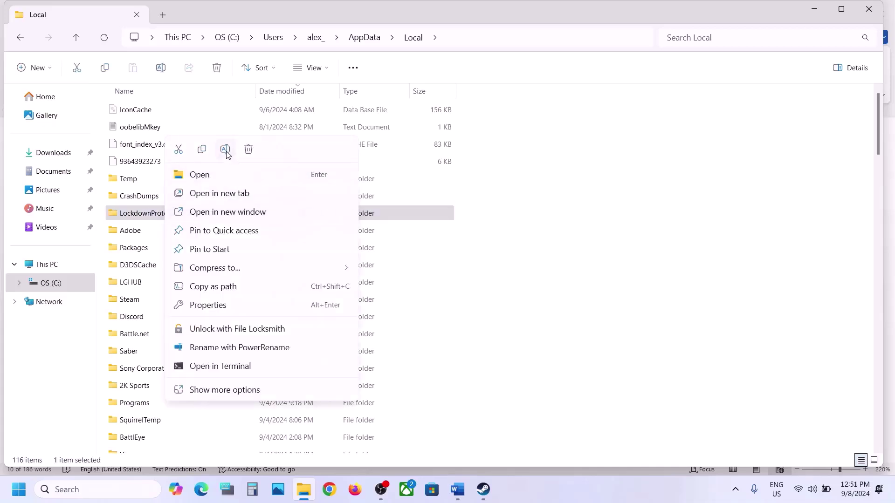
pyautogui.click(226, 150)
pyautogui.click(187, 212)
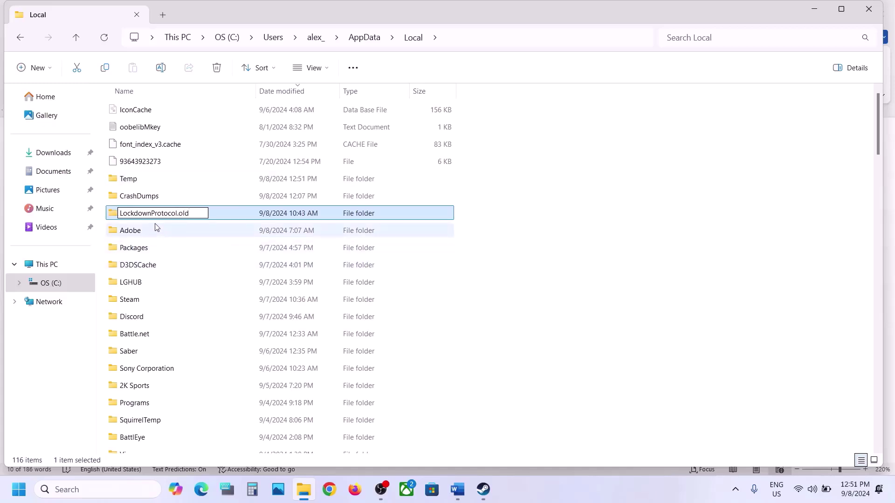
pyautogui.click(221, 227)
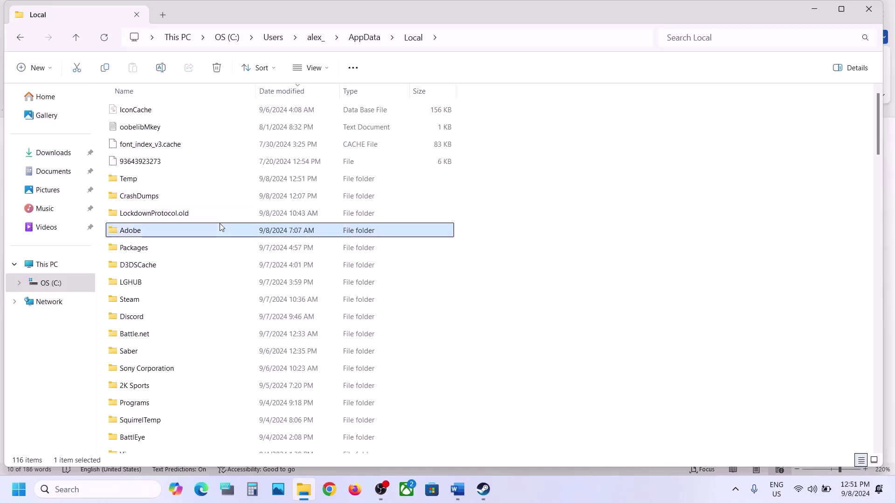
# - Look at the delete option for the LockdownProtocol.old folder, and return to the Word document by way of Steam
pyautogui.rightClick(192, 218)
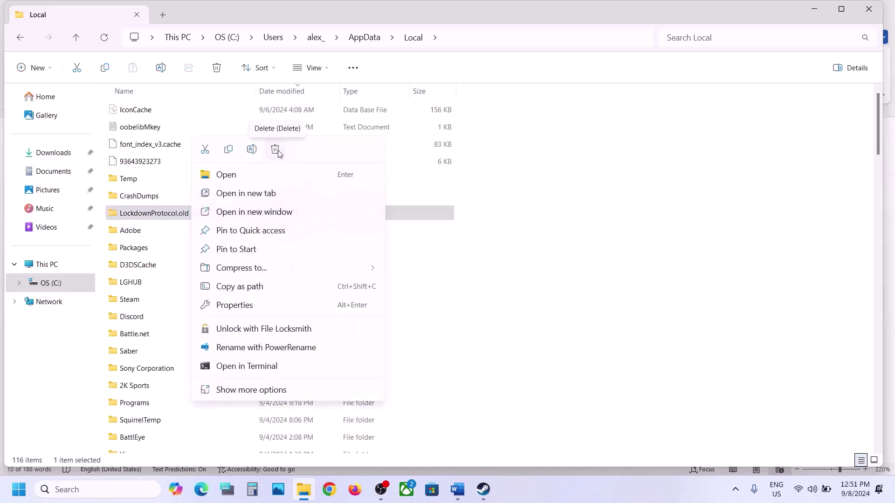
pyautogui.click(483, 489)
pyautogui.click(464, 493)
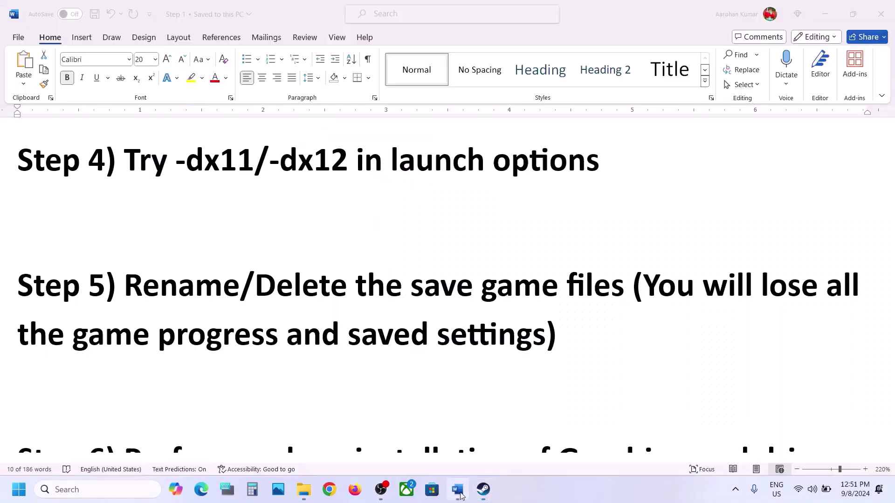
# - Read Step 6 on the clean graphics driver installation and its NVIDIA and AMD links in the Word document
pyautogui.scroll(-4, 335, 337)
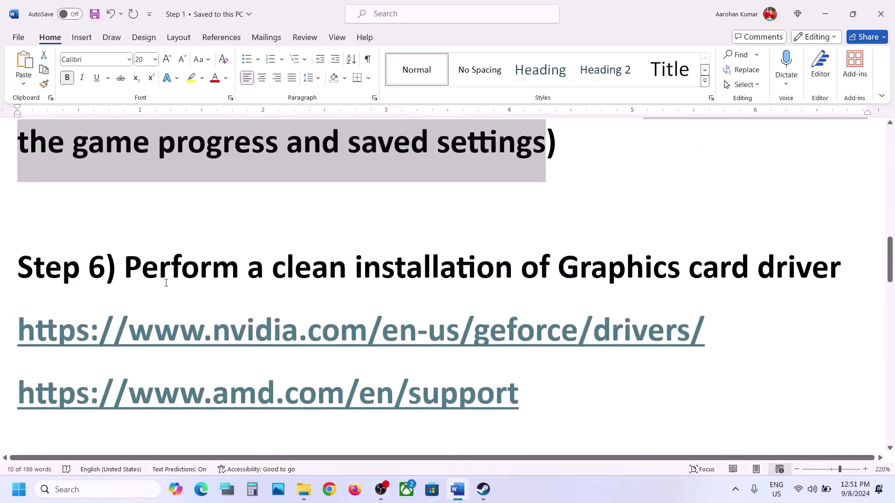
pyautogui.moveTo(157, 279); pyautogui.dragTo(630, 249)
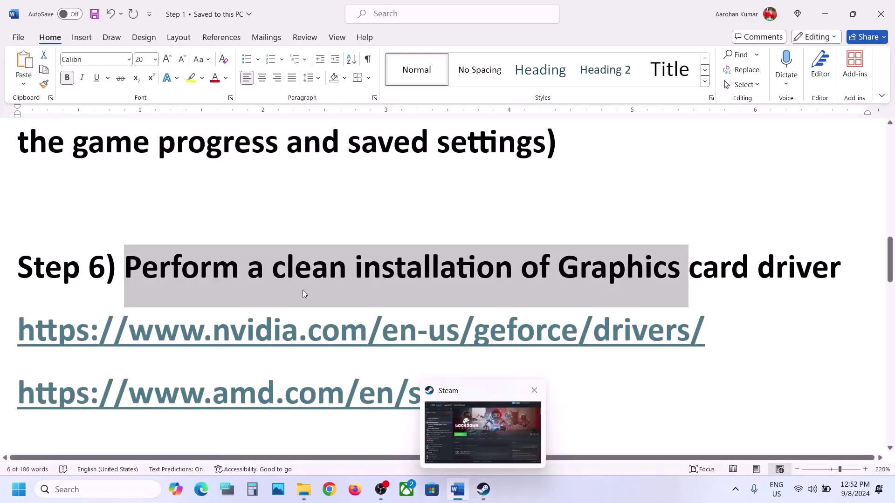
pyautogui.moveTo(212, 398); pyautogui.dragTo(408, 397)
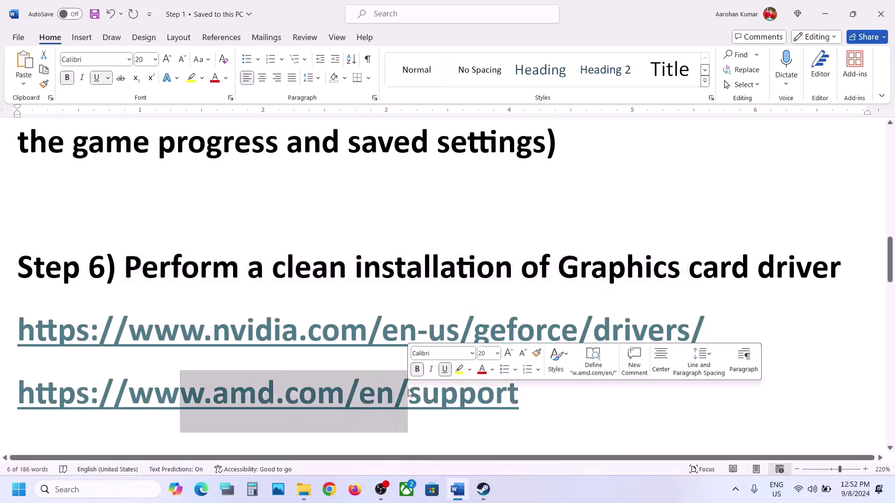
pyautogui.click(483, 490)
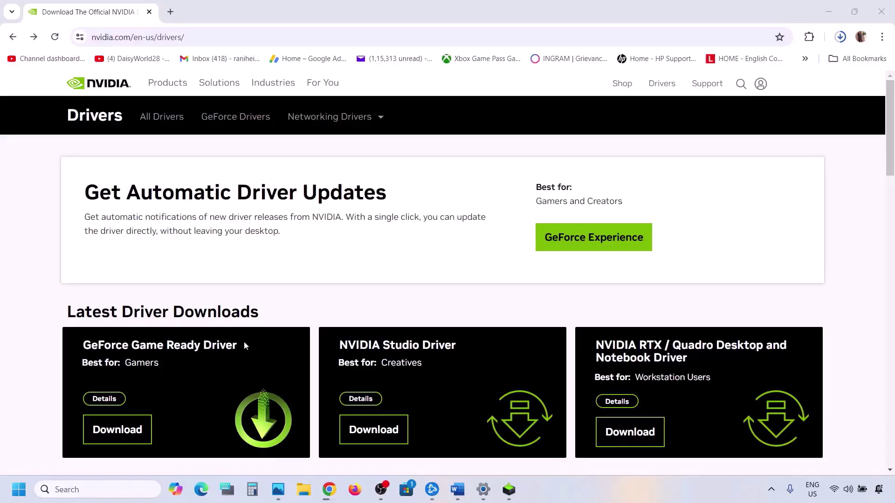
# - Search NVIDIA's manual driver search for the GeForce RTX 3050 Laptop GPU driver on Windows 11 in English (US)
pyautogui.scroll(-8, 245, 345)
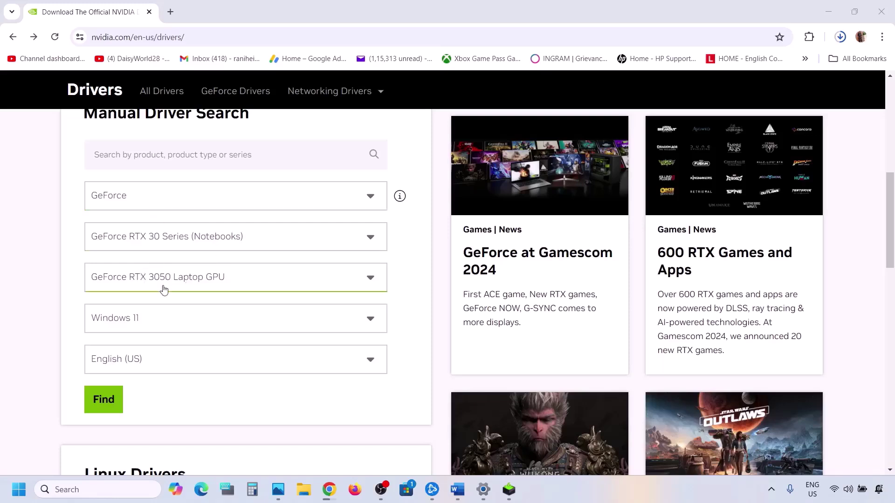
pyautogui.click(160, 251)
pyautogui.click(74, 260)
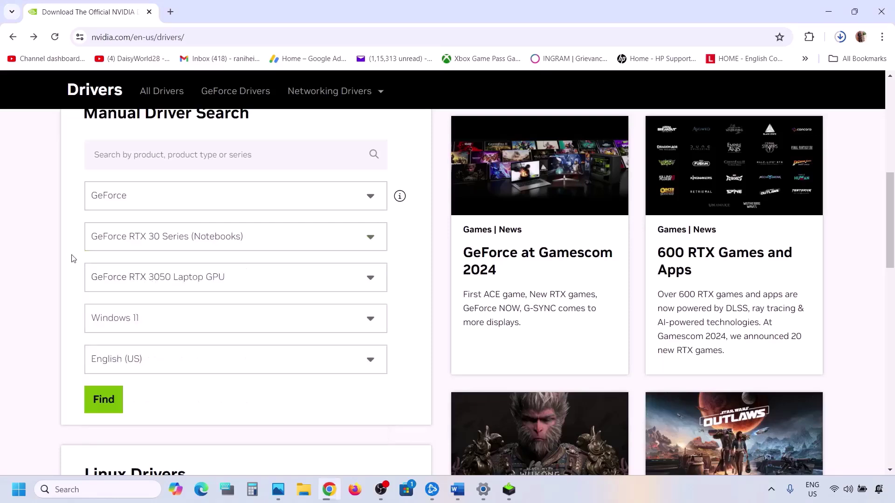
pyautogui.click(132, 330)
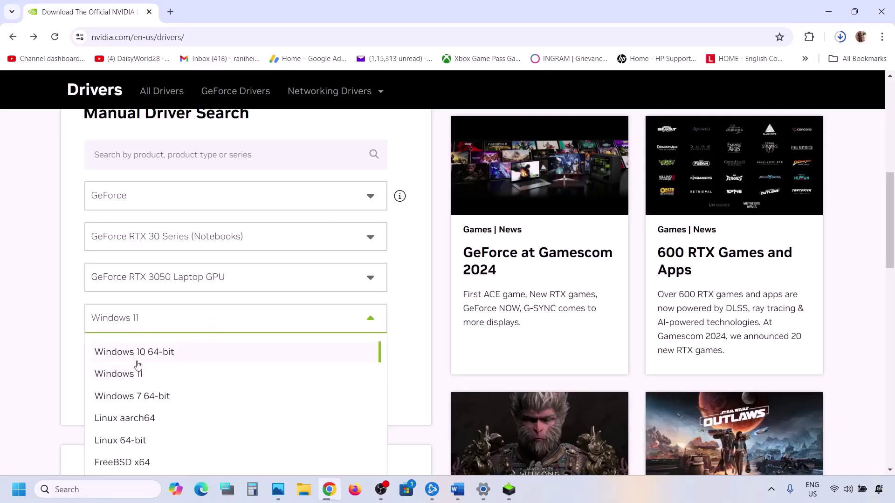
pyautogui.click(49, 304)
pyautogui.scroll(-1, 173, 334)
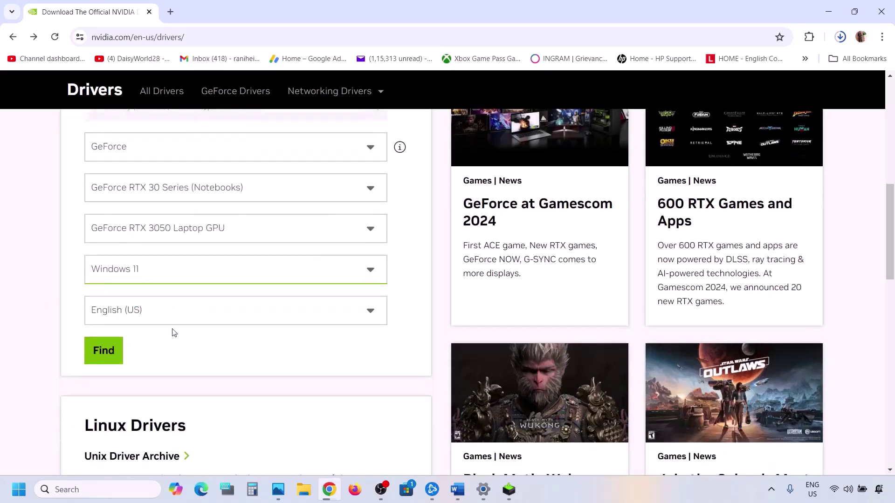
pyautogui.click(107, 350)
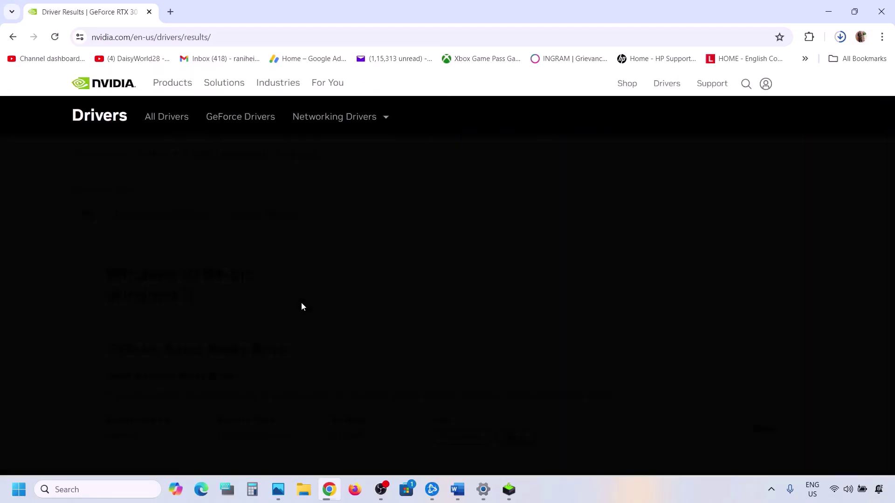
# - Open the GeForce Game Ready Driver 560.94 details from the results and download the driver
pyautogui.scroll(-3, 301, 305)
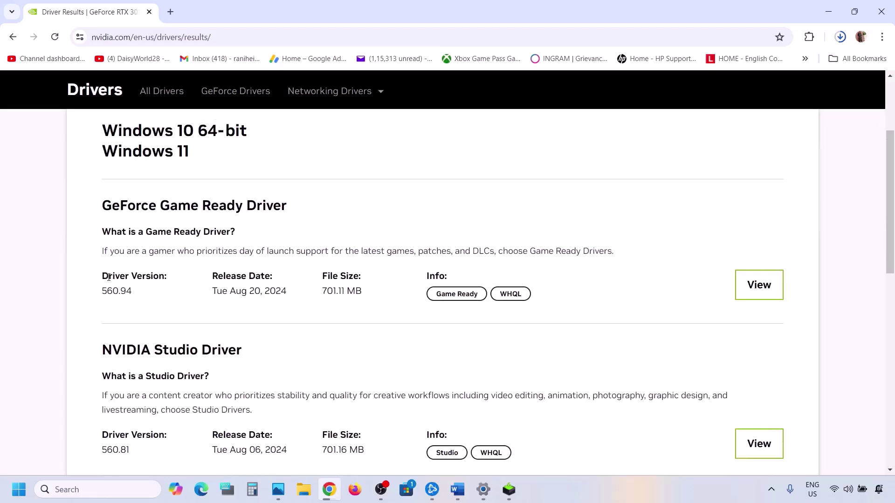
pyautogui.moveTo(109, 278); pyautogui.dragTo(163, 274)
pyautogui.moveTo(106, 292); pyautogui.dragTo(142, 294)
pyautogui.click(759, 284)
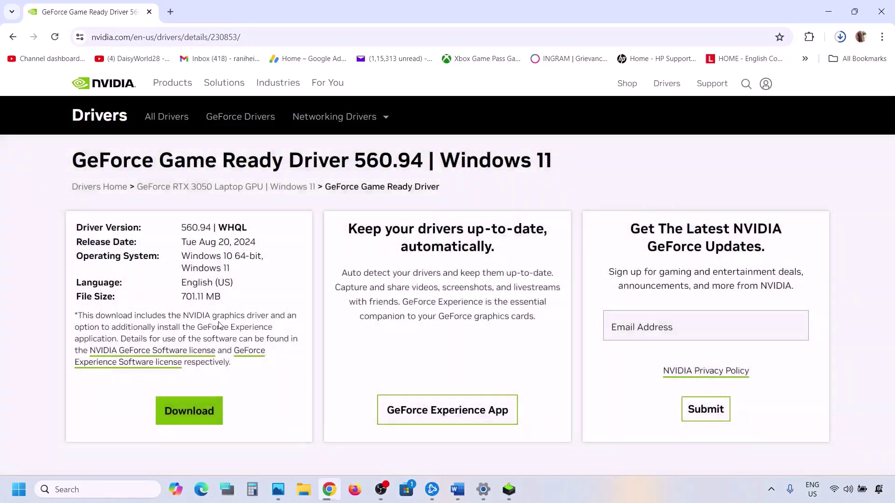
pyautogui.click(188, 415)
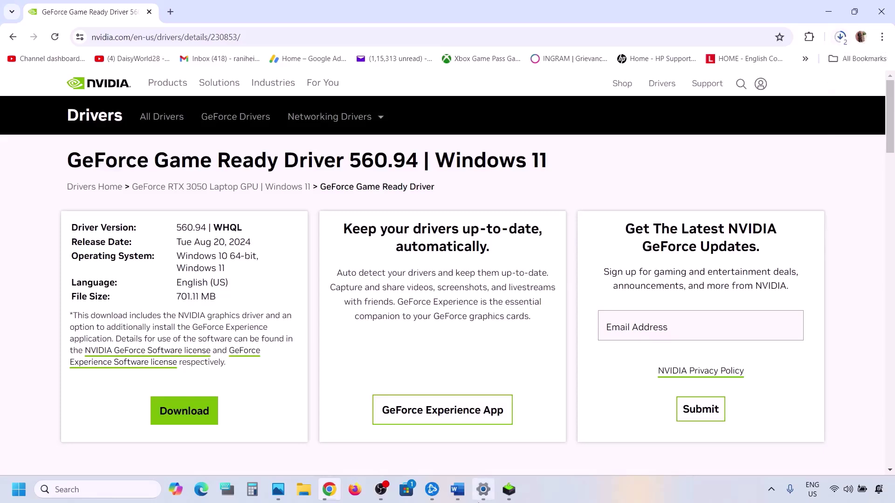
# - Install the NVIDIA Graphics Driver and GeForce Experience using the Custom (Advanced) option with Perform a clean installation checked
pyautogui.click(510, 497)
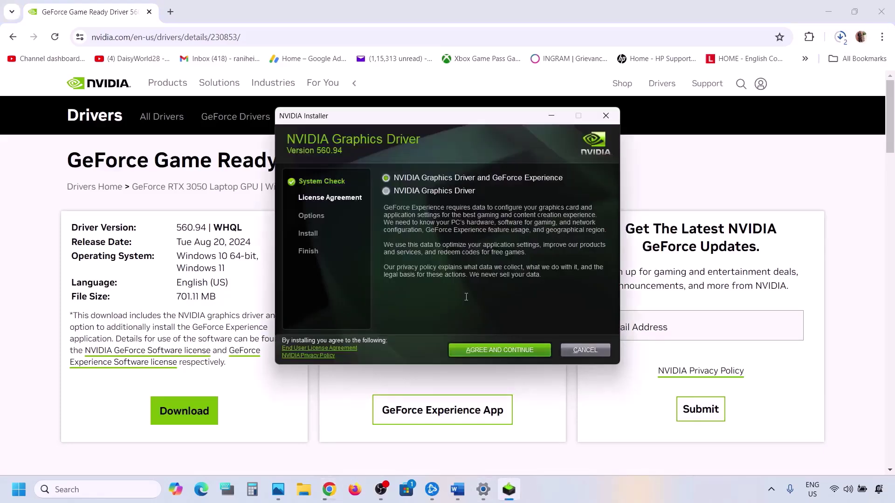
pyautogui.click(500, 347)
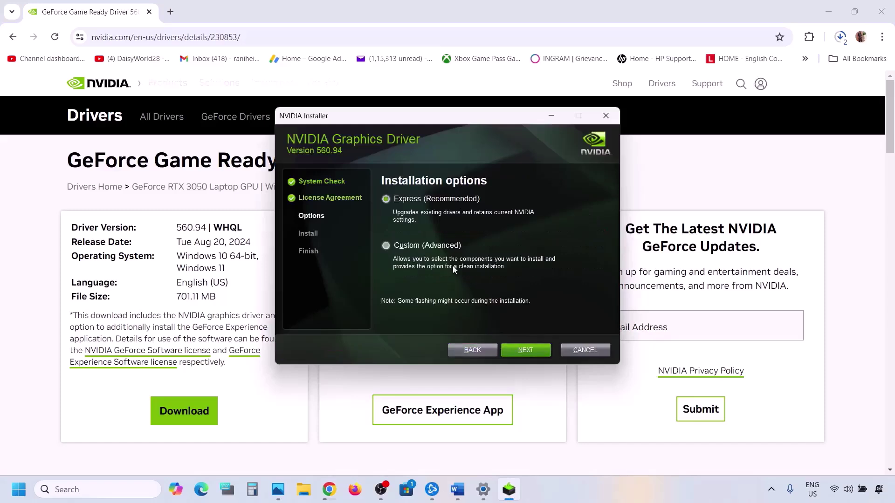
pyautogui.click(410, 246)
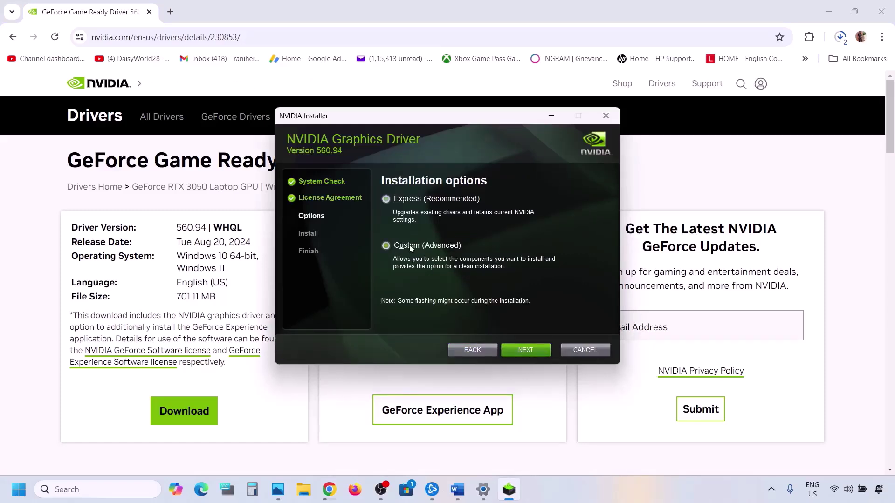
pyautogui.click(517, 352)
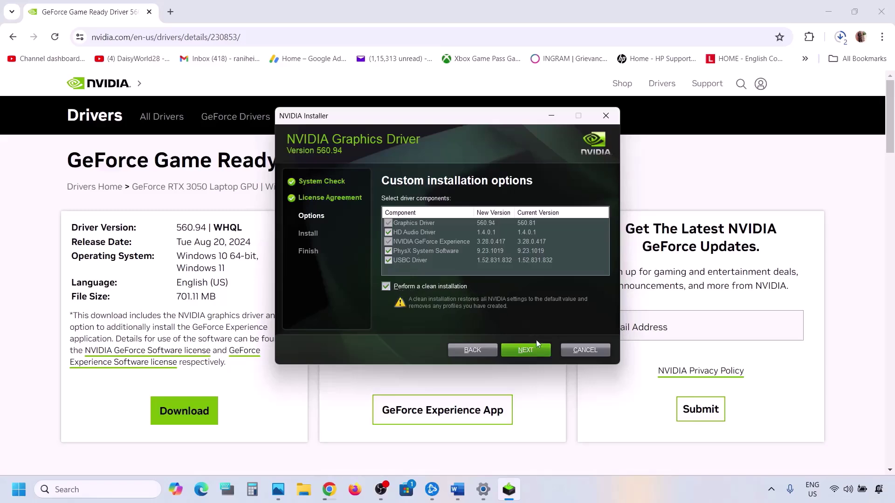
pyautogui.click(528, 351)
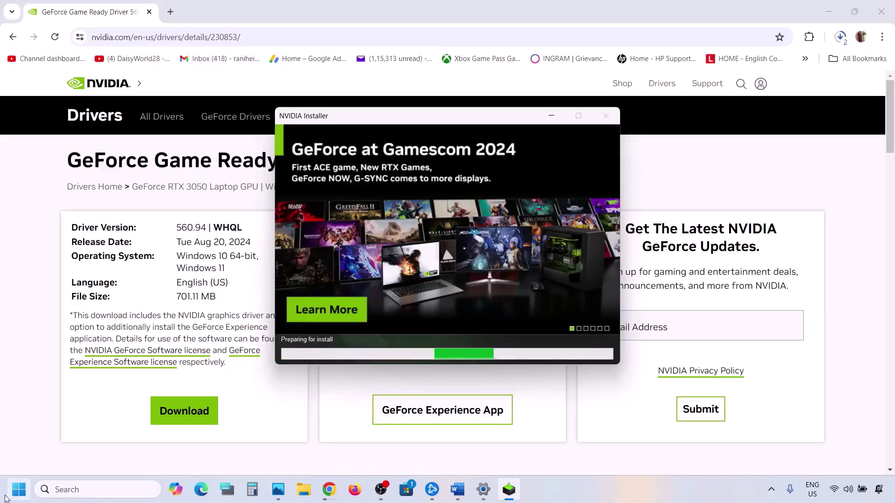
# - Look at the Windows power options for restarting the computer, and close them without choosing any
pyautogui.click(18, 490)
pyautogui.click(338, 450)
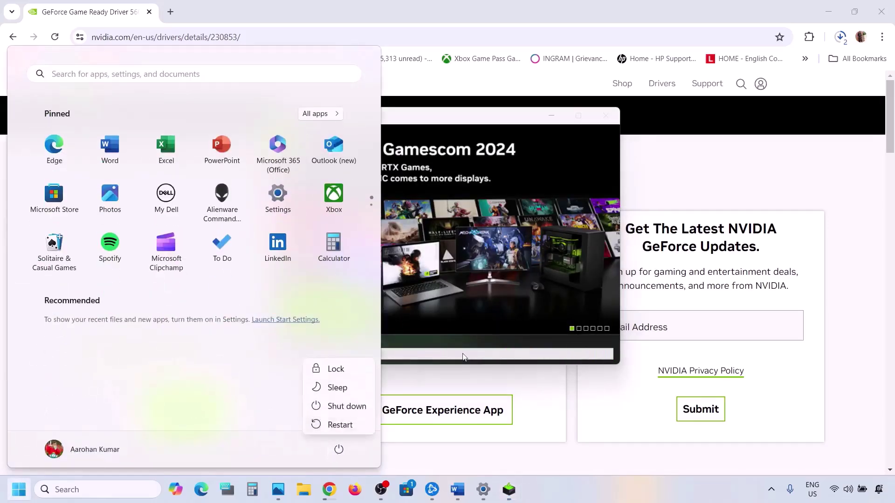
pyautogui.click(566, 263)
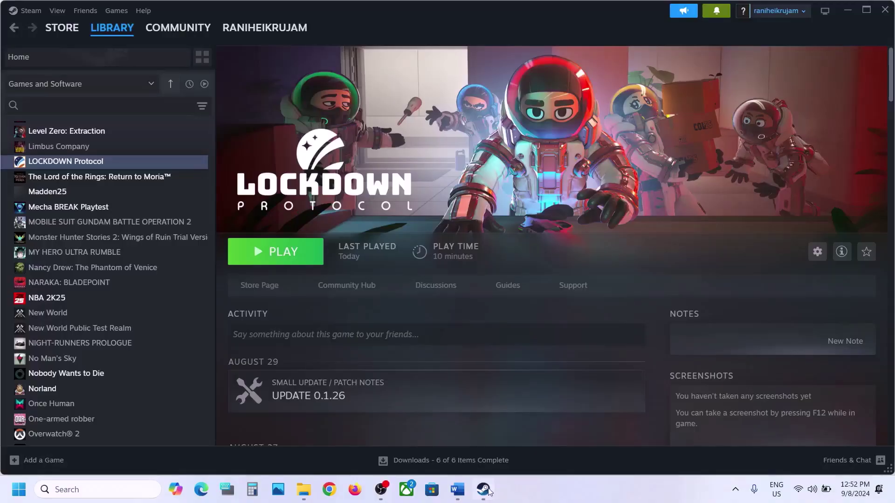
# - Switch to the Word document and read Step 7 on running the game on the dedicated graphics card
pyautogui.click(458, 490)
pyautogui.scroll(-4, 323, 299)
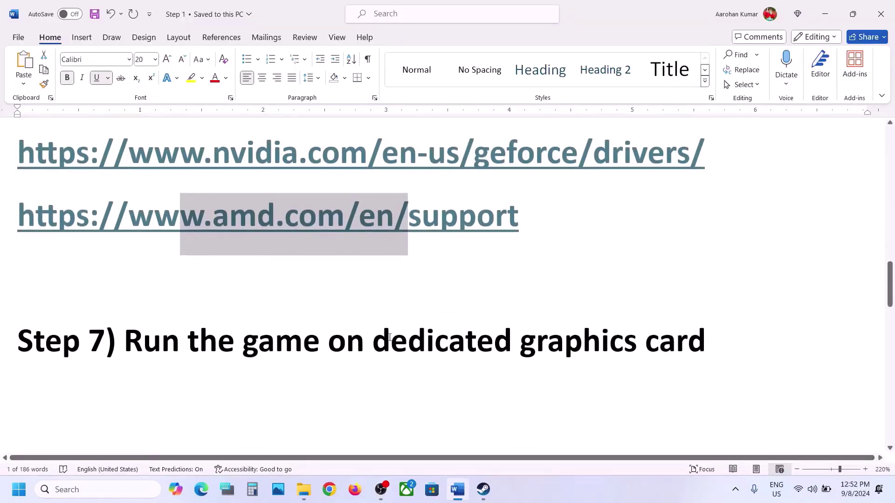
pyautogui.doubleClick(548, 339)
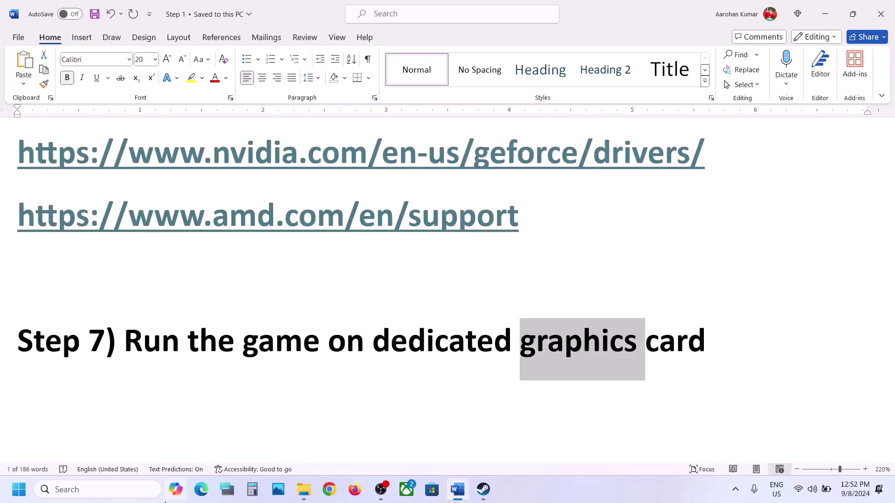
# - Open the Windows Graphics settings and add the LockdownProtocol application from steamapps\common\LOCKDOWN Protocol as a desktop app
pyautogui.click(130, 488)
pyautogui.write('graphics settings')
pyautogui.press('Return')
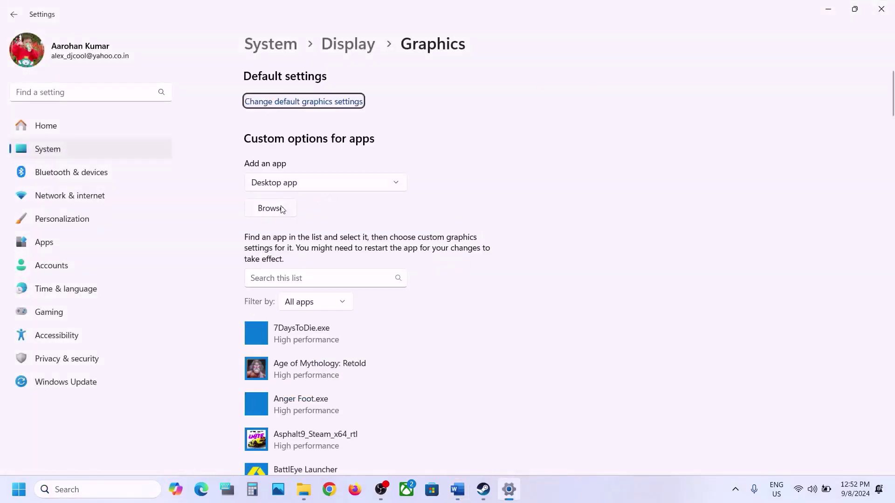
pyautogui.click(282, 209)
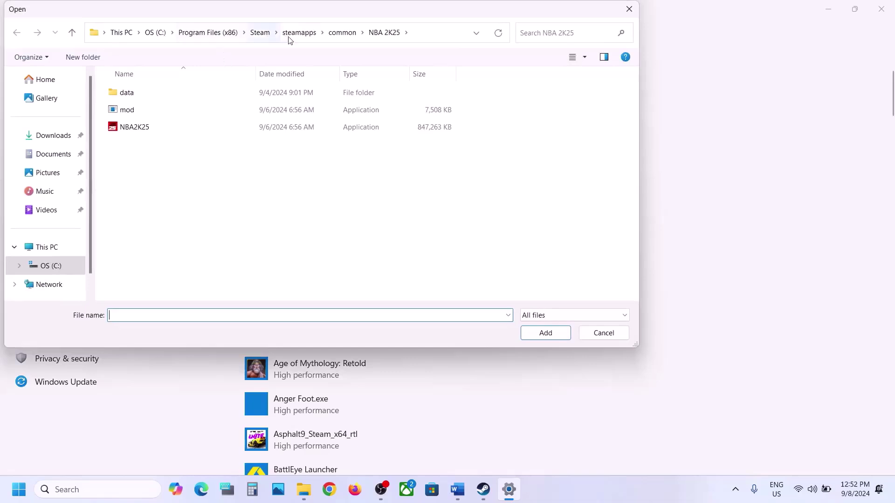
pyautogui.click(343, 32)
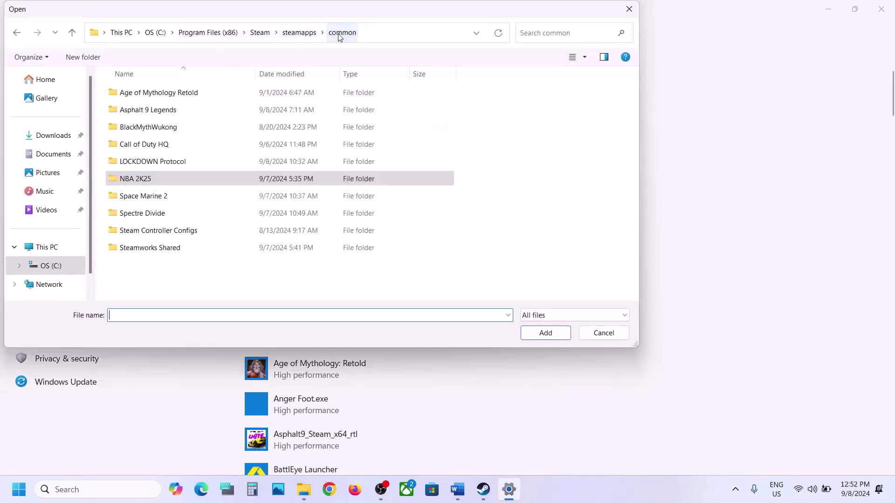
pyautogui.doubleClick(172, 163)
pyautogui.click(162, 130)
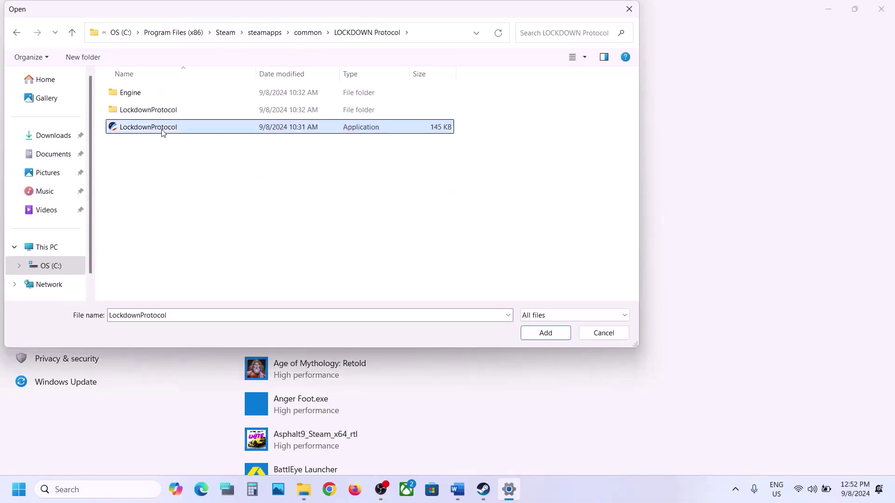
pyautogui.click(546, 333)
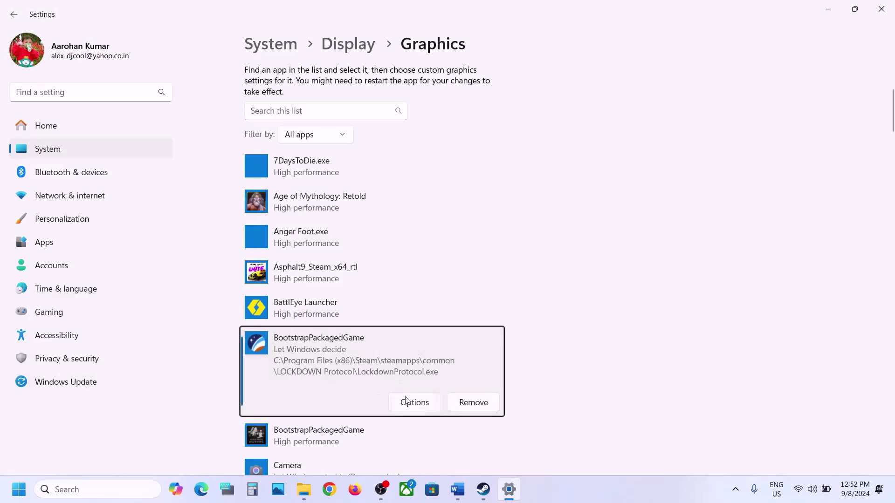
# - Set the graphics preference of LockdownProtocol.exe to High performance and save it
pyautogui.click(406, 401)
pyautogui.click(379, 238)
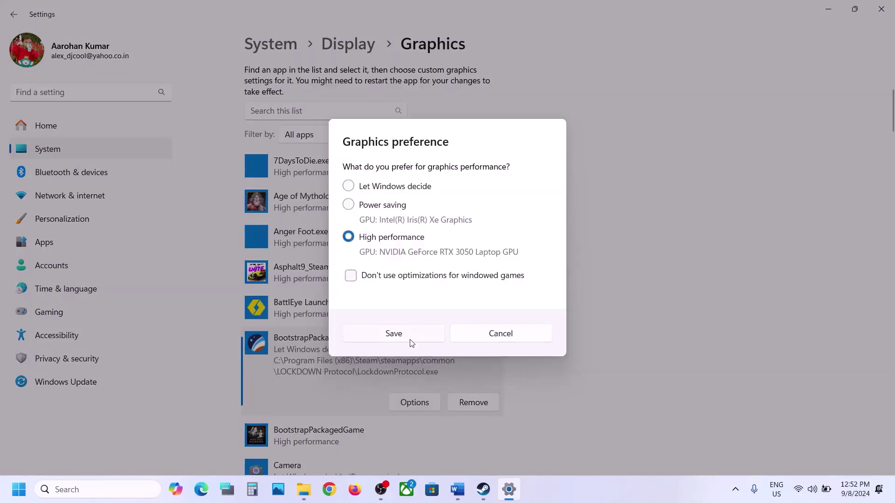
pyautogui.click(406, 342)
# - Add LockdownProtocol-Win64-Shipping from the LockdownProtocol\Binaries\Win64 folder to the custom graphics app list
pyautogui.scroll(3, 347, 300)
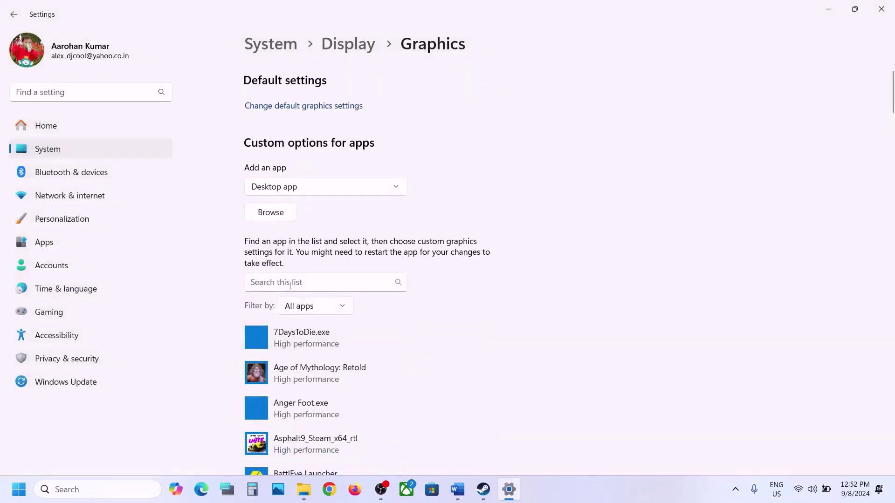
pyautogui.click(280, 219)
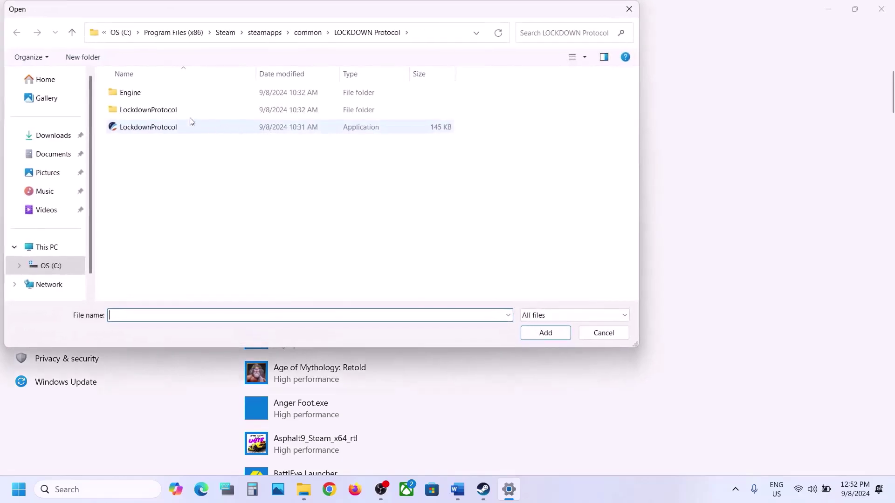
pyautogui.doubleClick(184, 112)
pyautogui.doubleClick(168, 95)
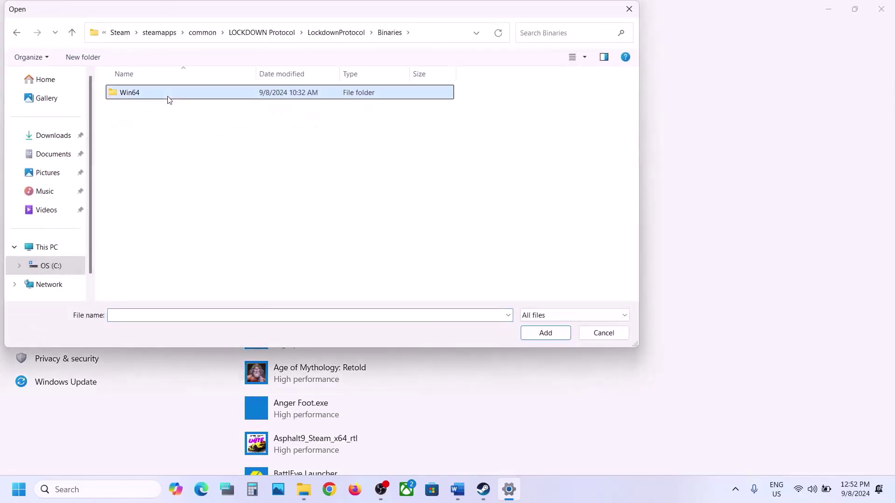
pyautogui.doubleClick(168, 96)
pyautogui.click(182, 112)
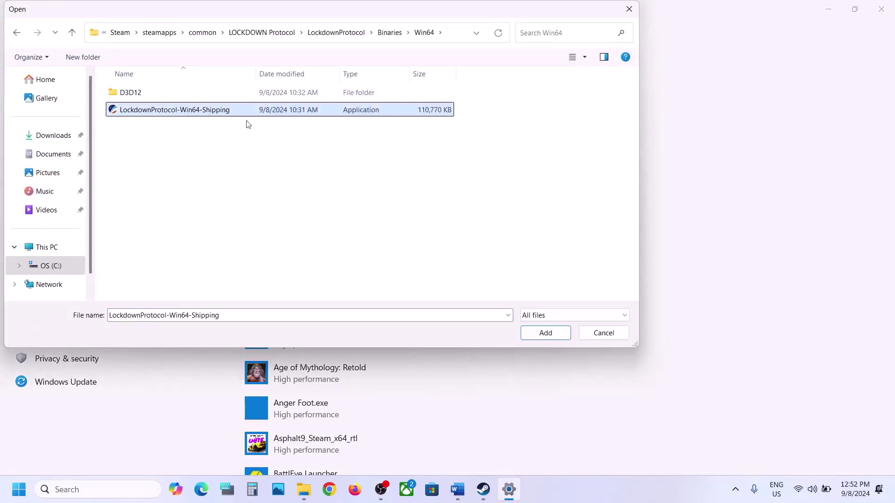
pyautogui.click(545, 332)
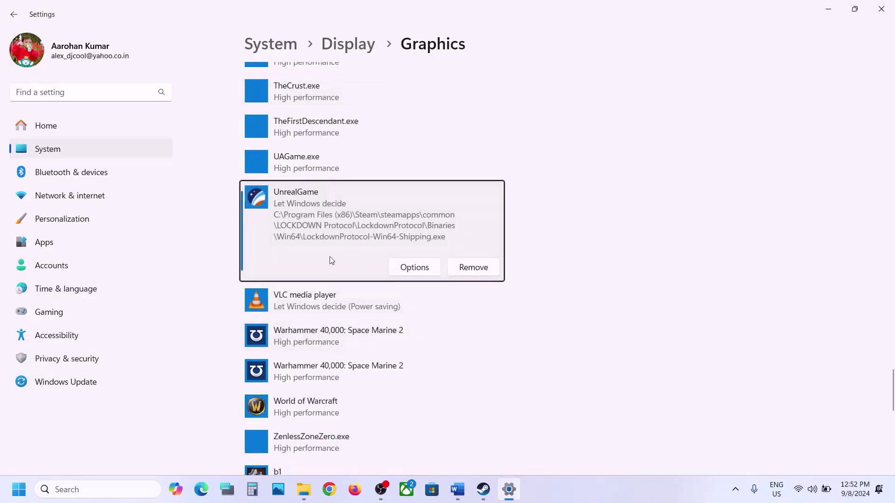
# - Save High performance as the graphics preference for LockdownProtocol-Win64-Shipping.exe, and close Settings to return to the Word document
pyautogui.click(412, 268)
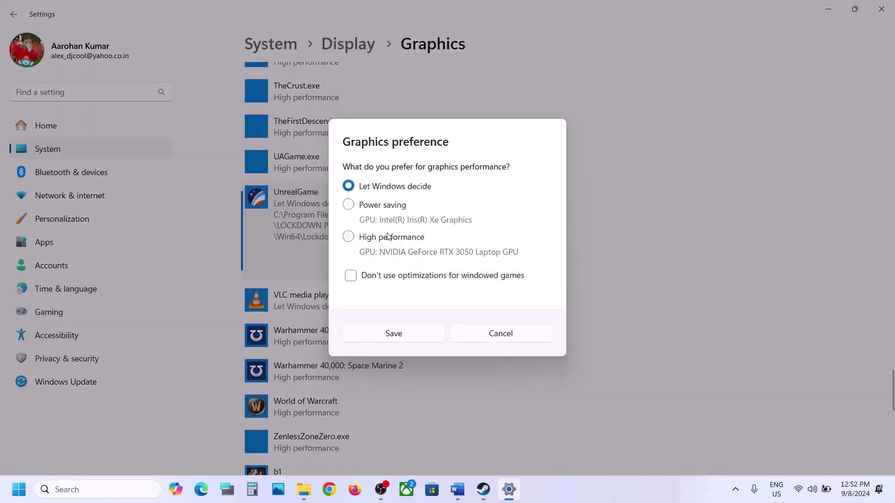
pyautogui.click(389, 237)
pyautogui.click(393, 334)
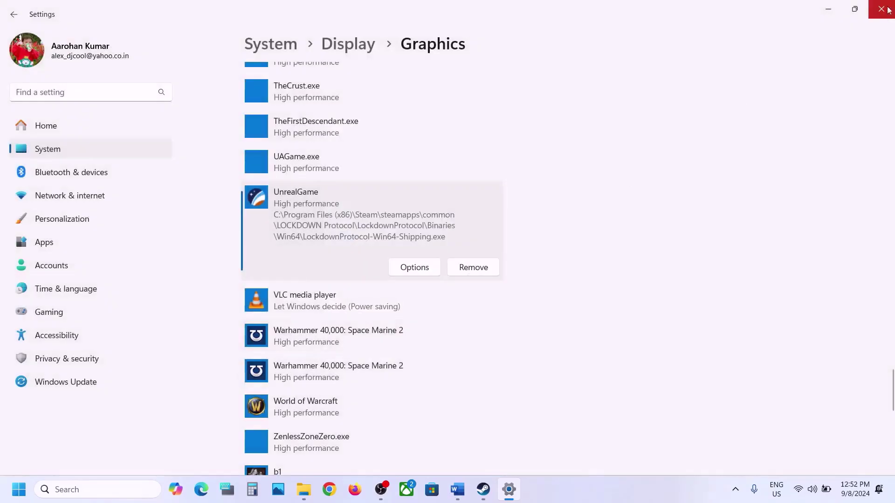
pyautogui.click(882, 9)
pyautogui.scroll(-3, 516, 289)
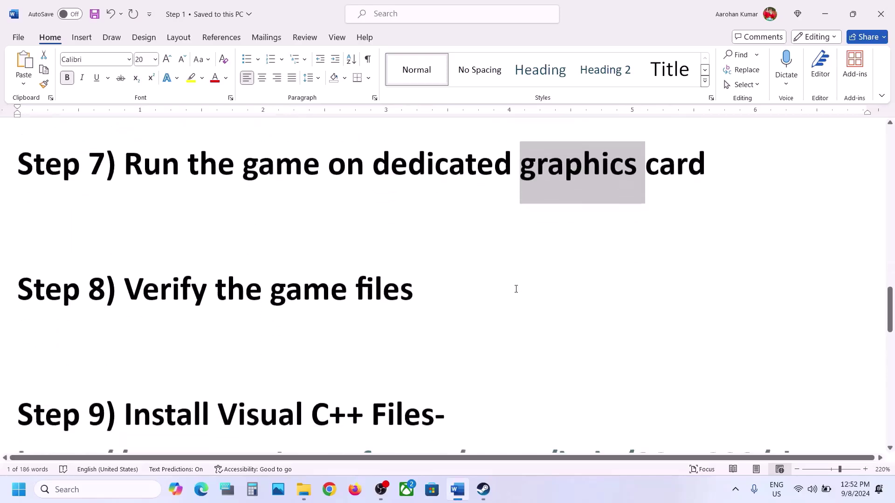
# - Switch to Steam and verify the integrity of the LOCKDOWN Protocol installed files from the game's properties
pyautogui.scroll(1, 516, 290)
pyautogui.moveTo(218, 335); pyautogui.dragTo(442, 333)
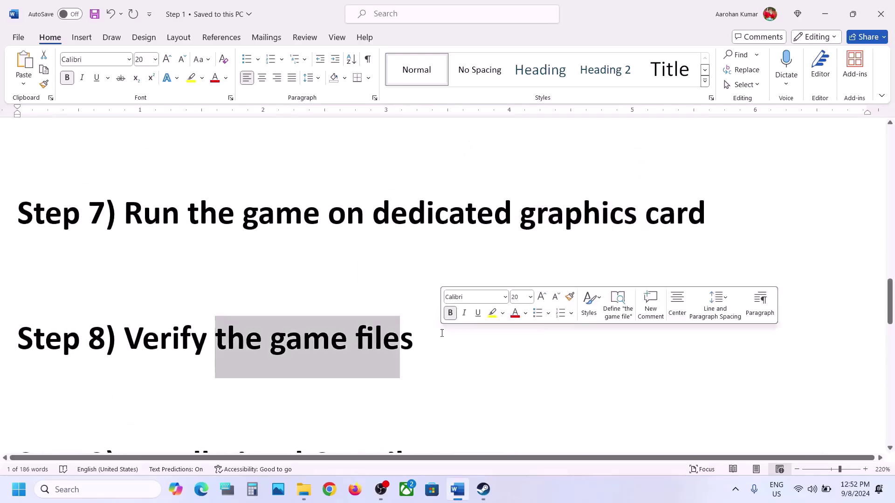
pyautogui.click(483, 490)
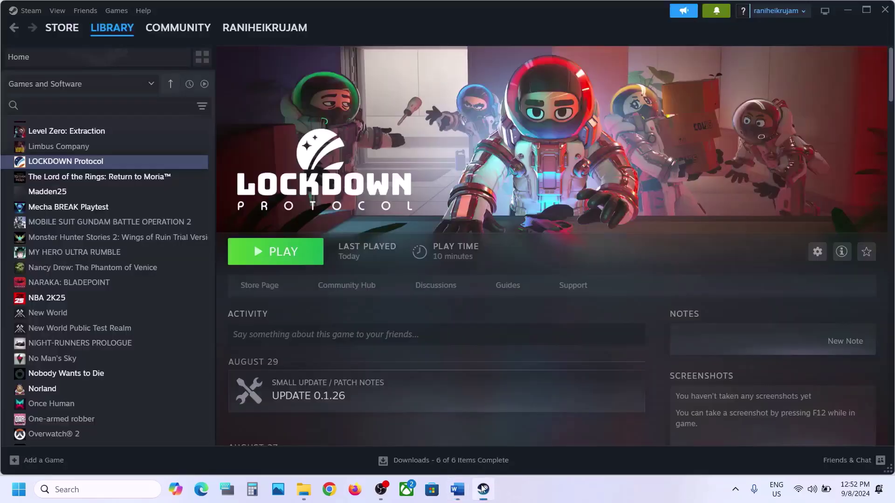
pyautogui.rightClick(103, 162)
pyautogui.click(142, 251)
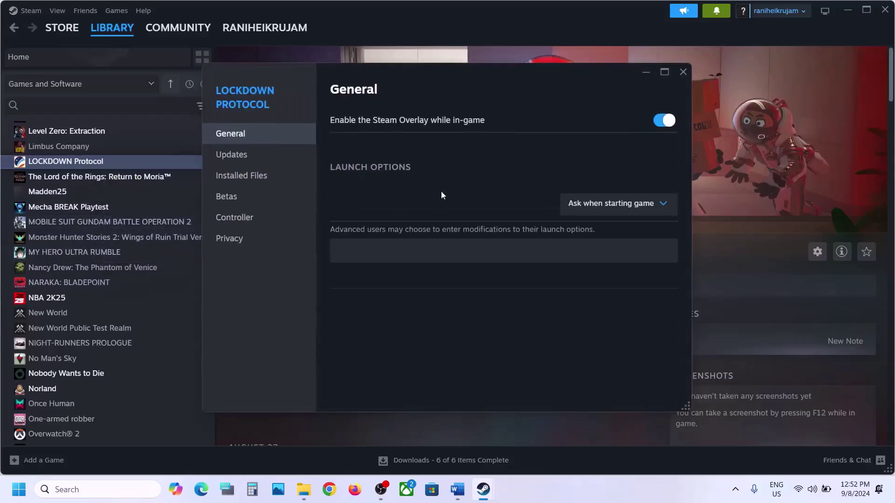
pyautogui.click(252, 176)
pyautogui.click(610, 211)
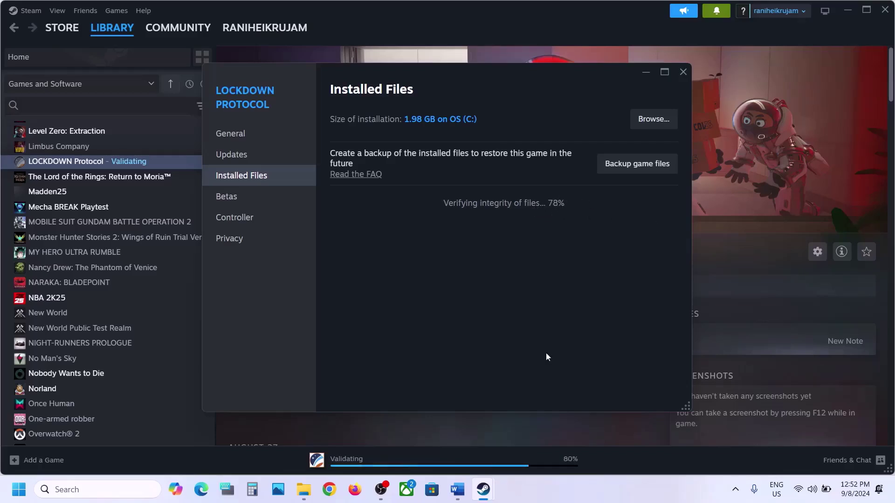
# - Copy the Visual C++ downloads link under Step 9 of the Word document and open it in Chrome
pyautogui.click(459, 497)
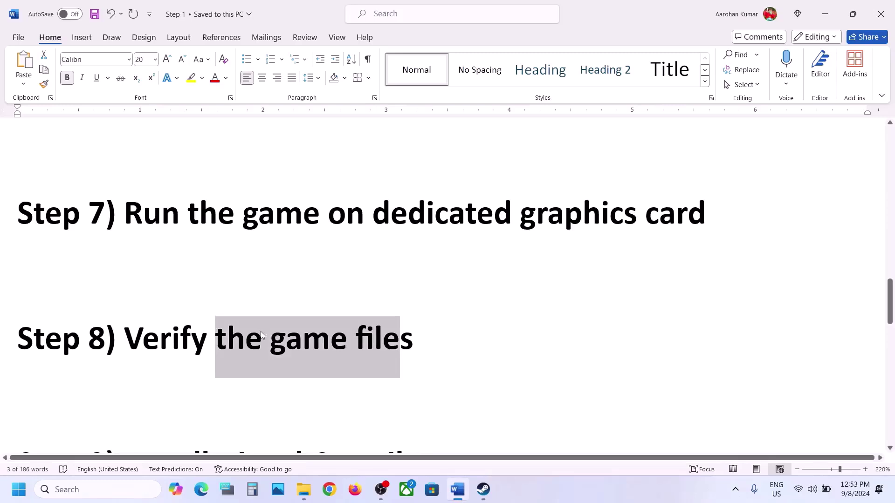
pyautogui.scroll(-3, 261, 335)
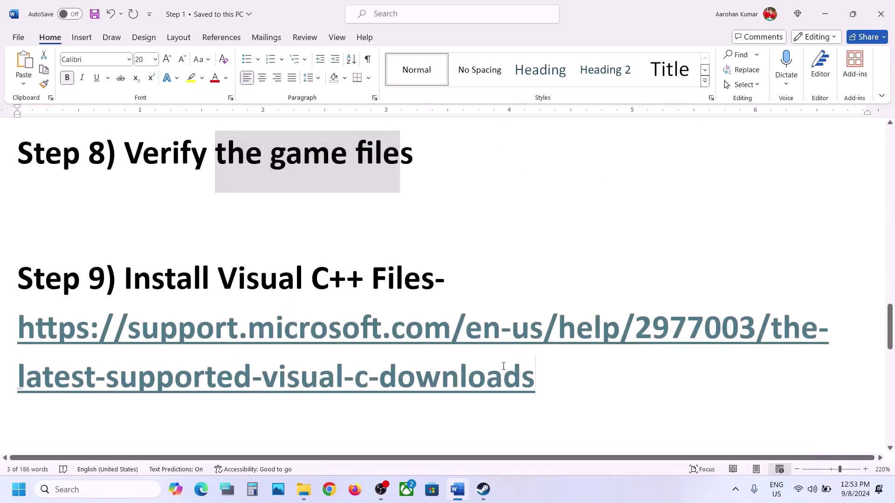
pyautogui.moveTo(537, 367); pyautogui.dragTo(18, 329)
pyautogui.hotkey('ctrl', 'c')
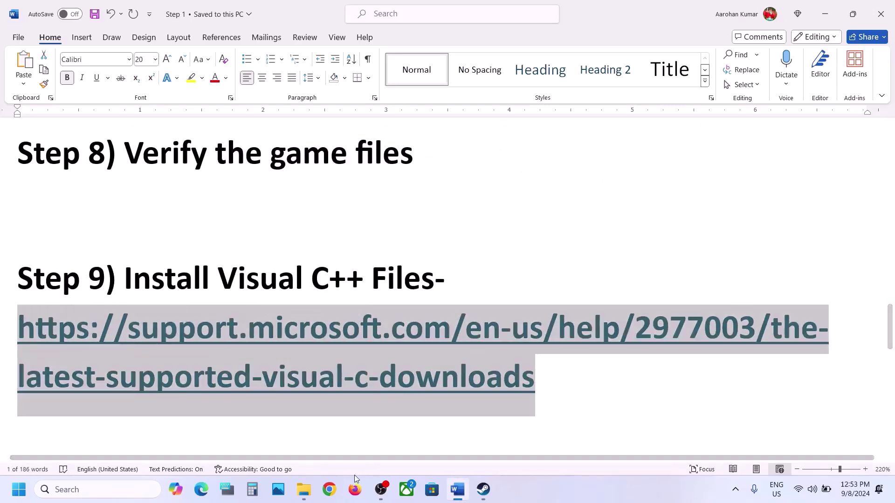
pyautogui.click(330, 490)
pyautogui.hotkey('ctrl', 'v')
pyautogui.press('Return')
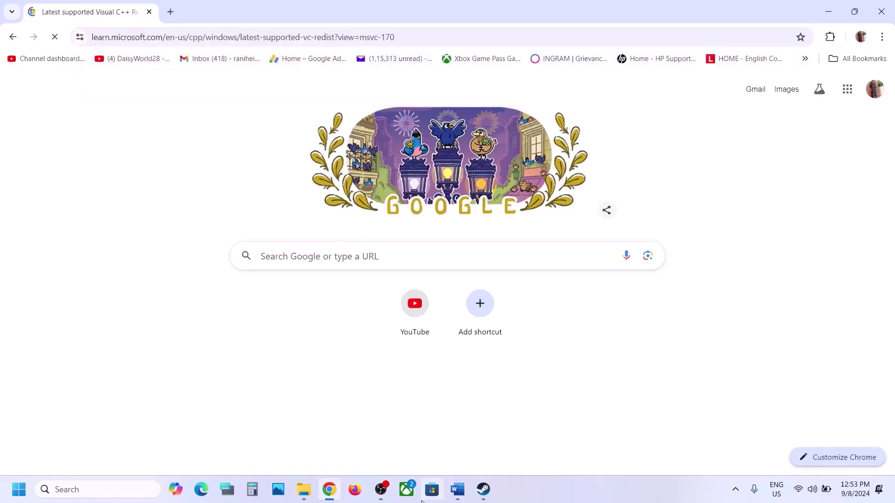
# - Download the X86 Visual C++ 2015-2022 Redistributable, try to repair it with its setup, and dismiss the setup message
pyautogui.scroll(-7, 401, 322)
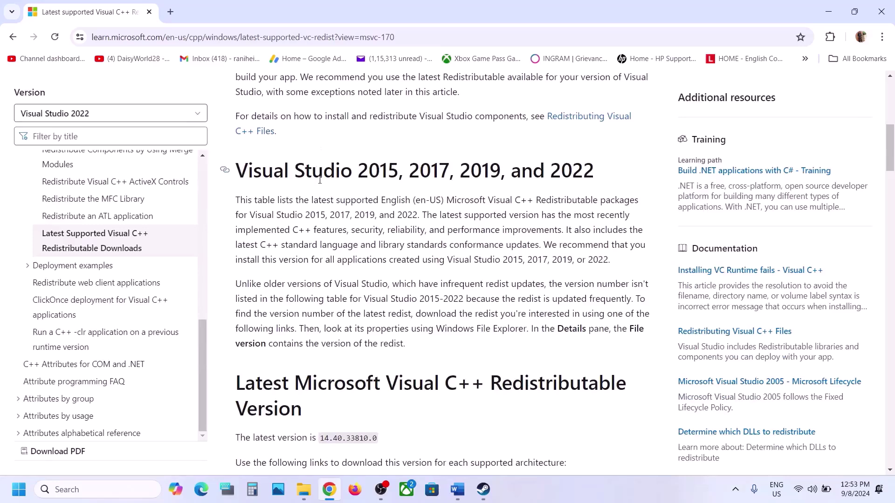
pyautogui.moveTo(319, 180); pyautogui.dragTo(548, 188)
pyautogui.scroll(-5, 371, 301)
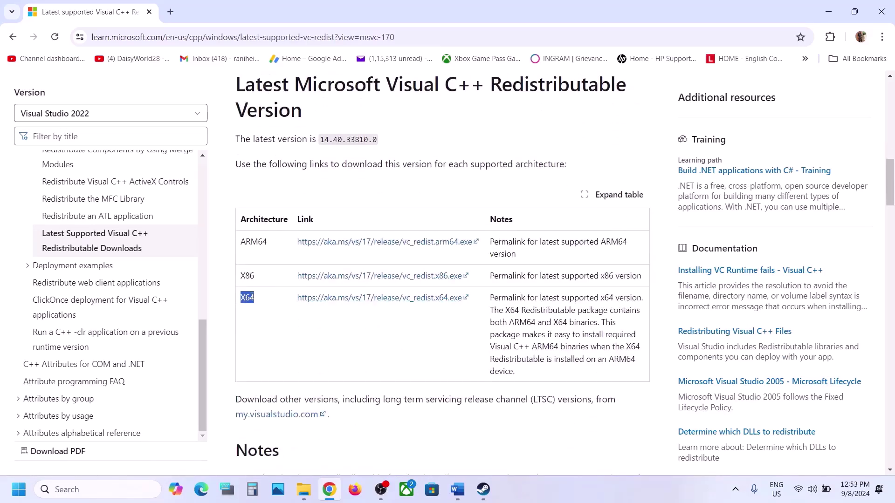
pyautogui.moveTo(252, 297); pyautogui.dragTo(247, 278)
pyautogui.doubleClick(247, 278)
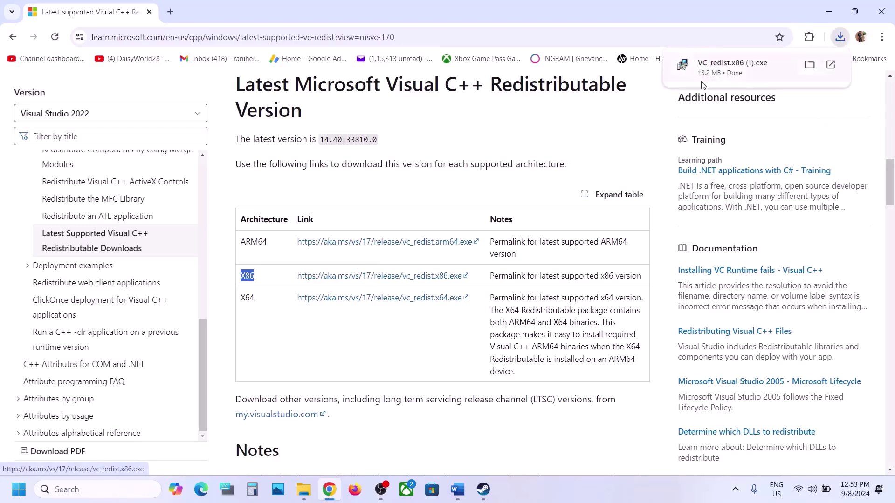
pyautogui.click(698, 81)
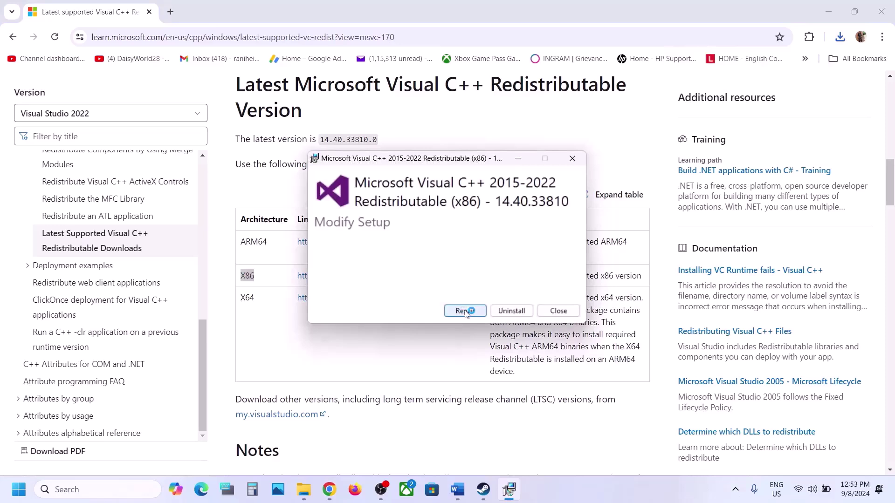
pyautogui.click(464, 311)
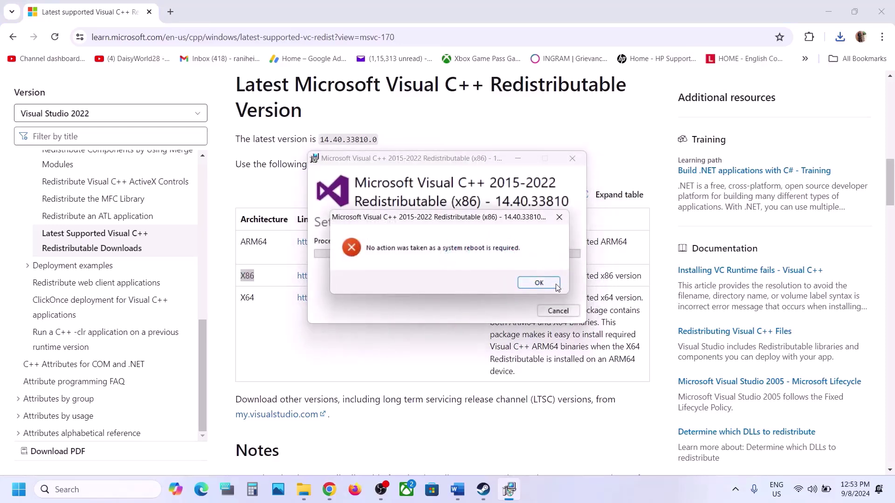
pyautogui.click(540, 284)
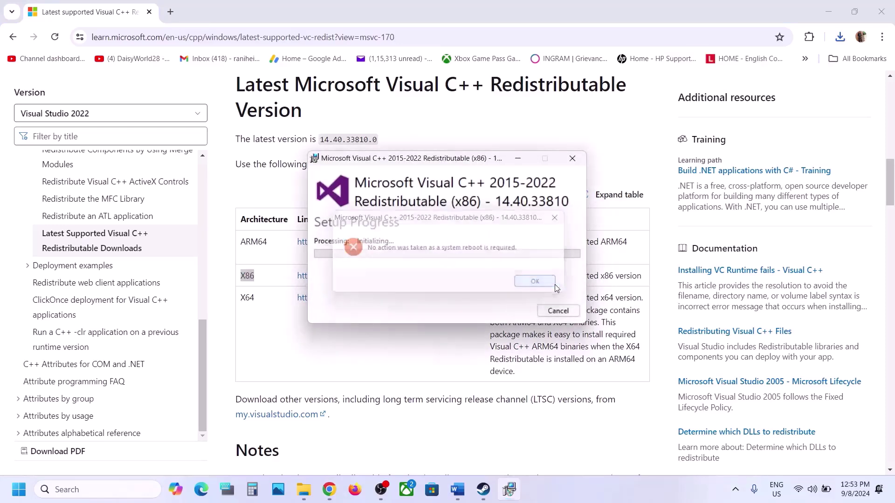
# - Download the X64 Visual C++ 2015-2022 Redistributable and start its repair, moving the x86 setup window aside
pyautogui.doubleClick(244, 299)
pyautogui.click(395, 299)
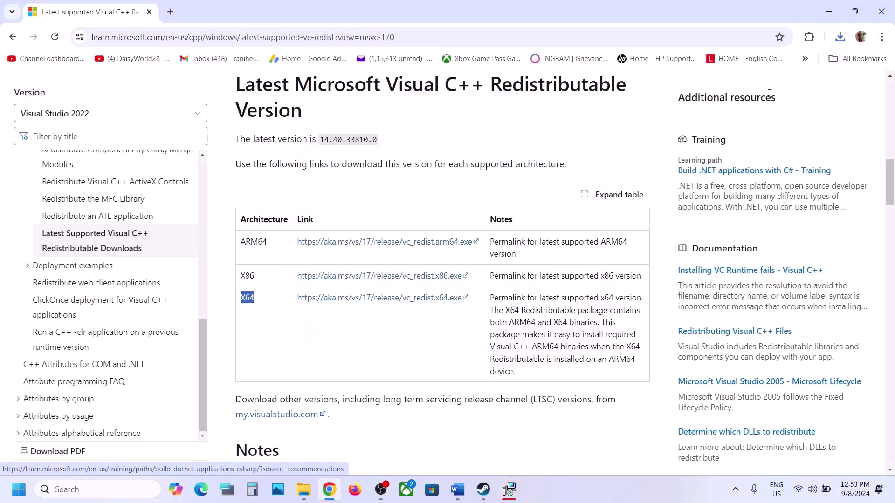
pyautogui.click(444, 300)
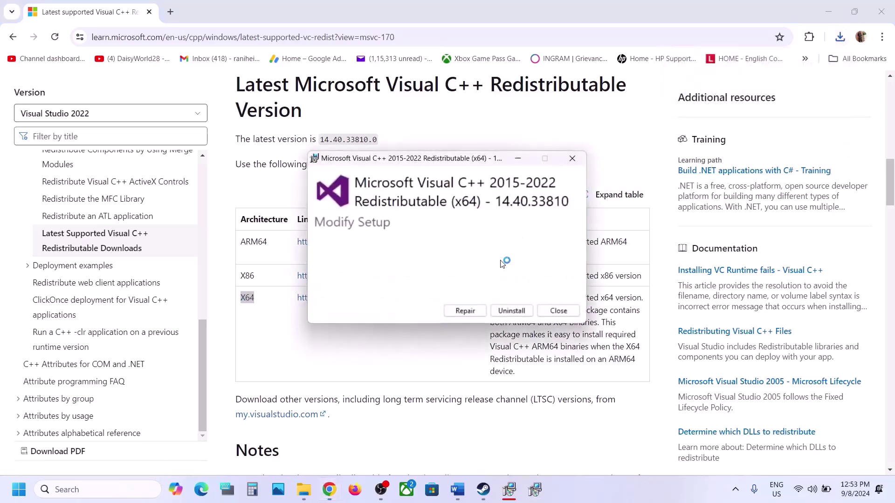
pyautogui.click(467, 307)
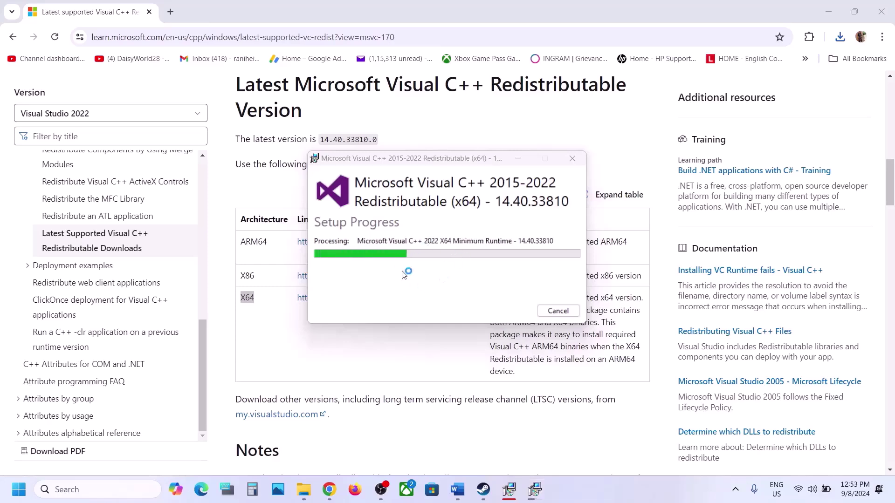
pyautogui.click(512, 500)
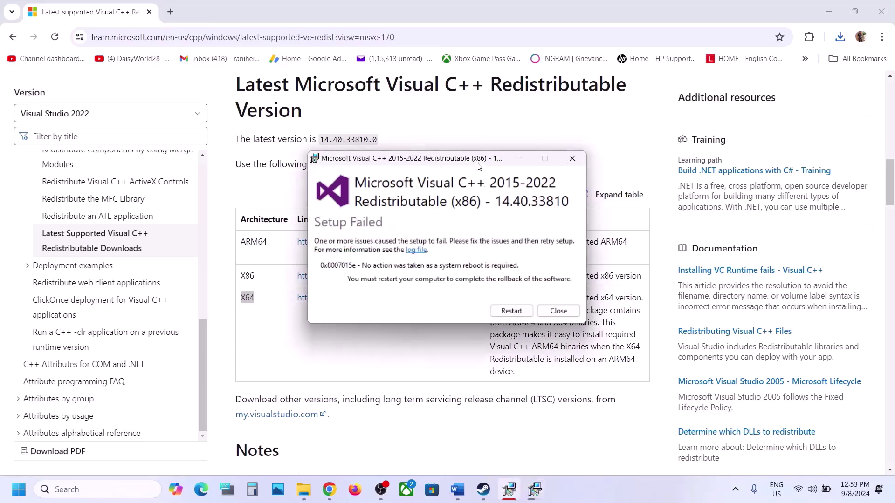
pyautogui.moveTo(478, 167); pyautogui.dragTo(171, 263)
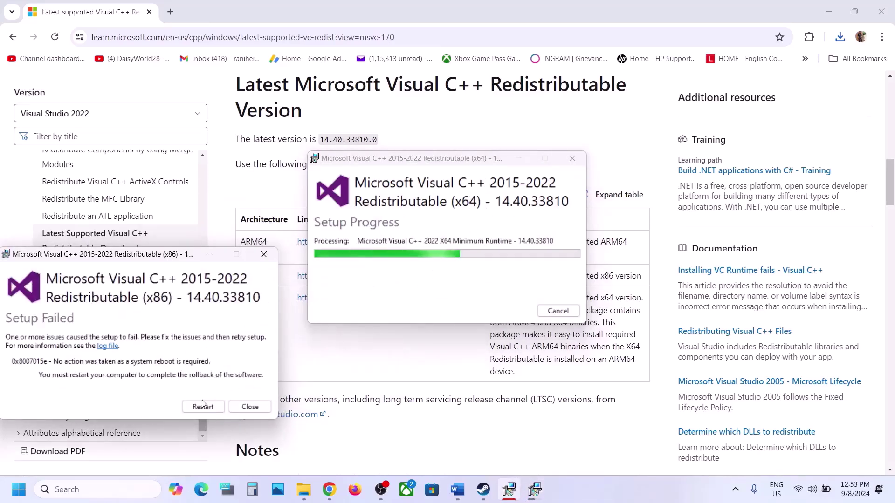
pyautogui.click(34, 502)
pyautogui.click(23, 495)
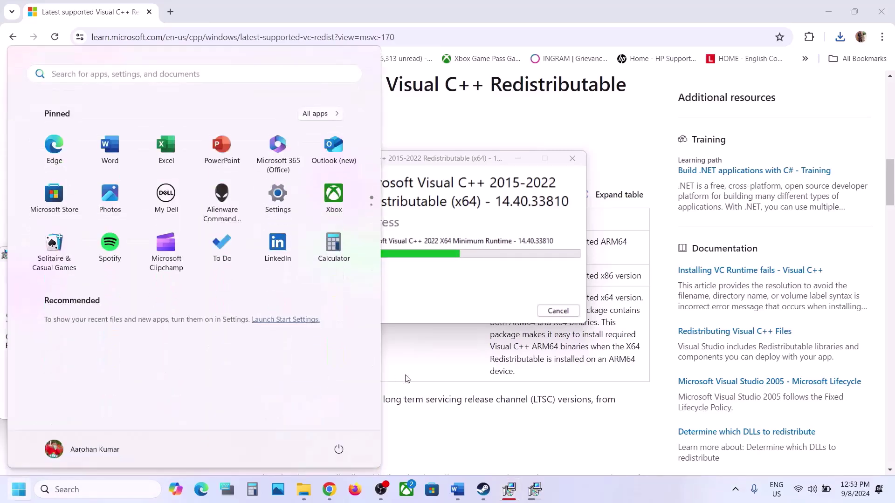
pyautogui.click(339, 449)
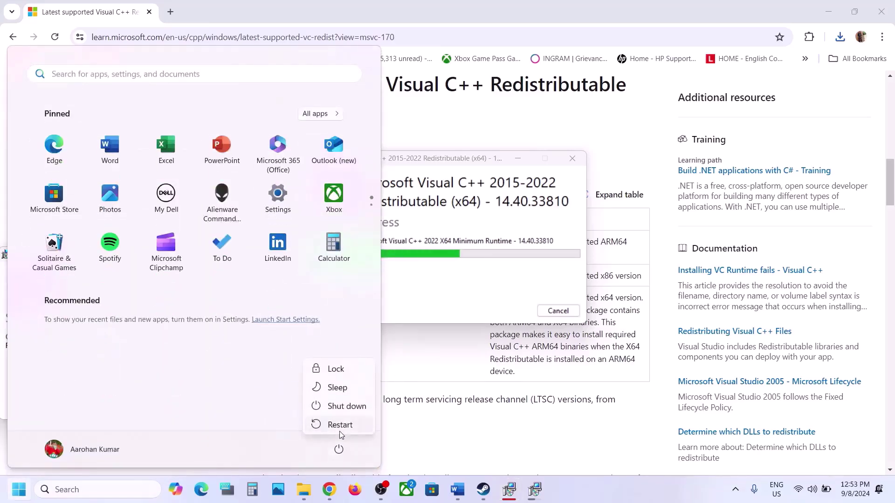
pyautogui.click(466, 435)
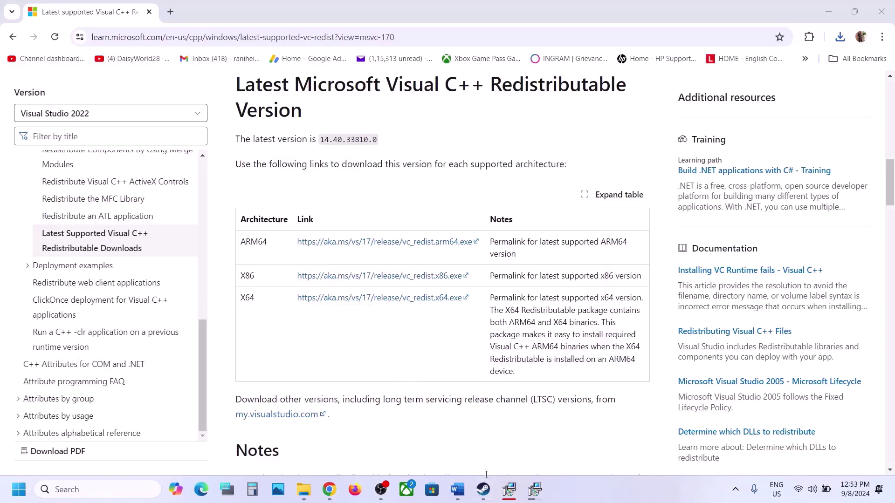
# - Review Step 10 in the Word document, then open Windows Update in Settings and check for updates
pyautogui.click(433, 427)
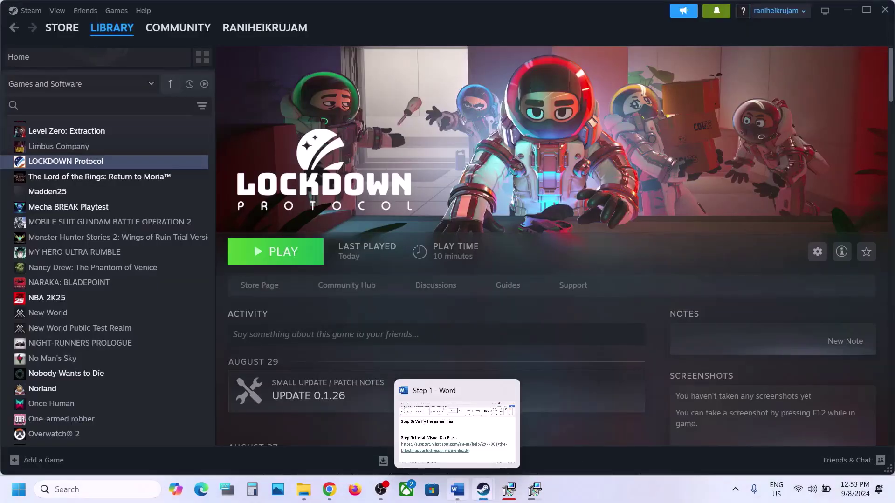
pyautogui.click(458, 490)
pyautogui.scroll(-5, 389, 325)
pyautogui.scroll(2, 388, 323)
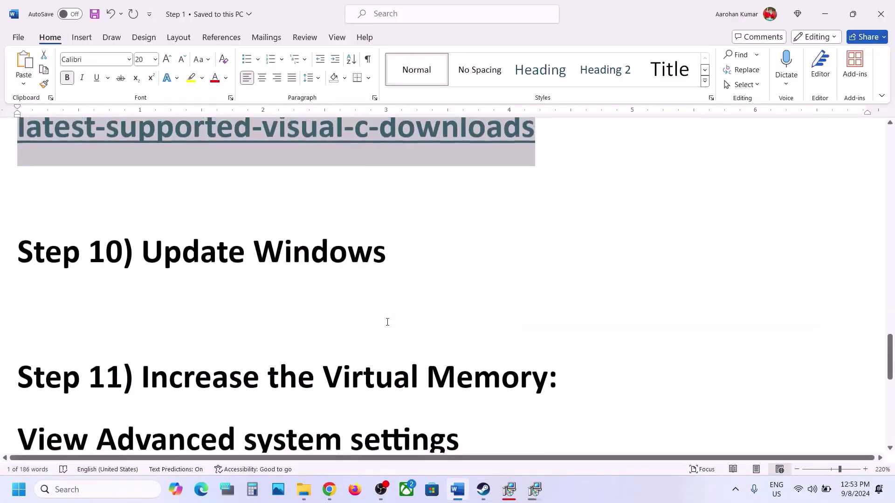
pyautogui.press('super+i')
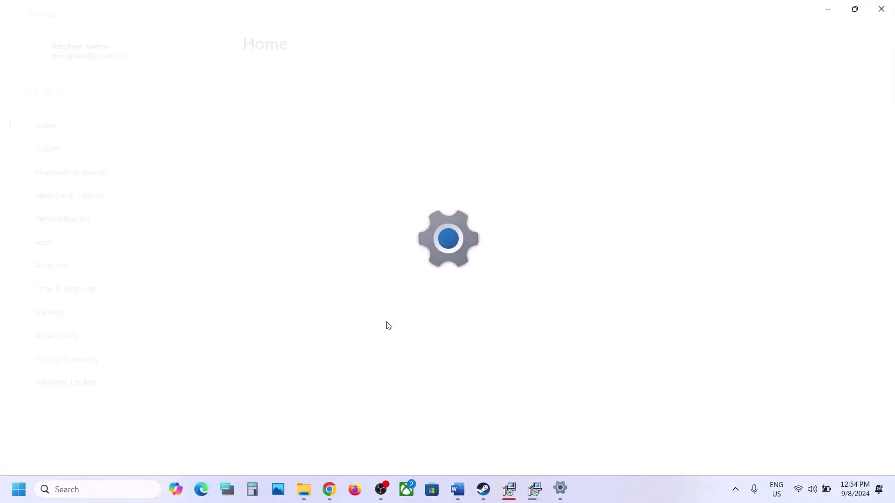
pyautogui.click(84, 385)
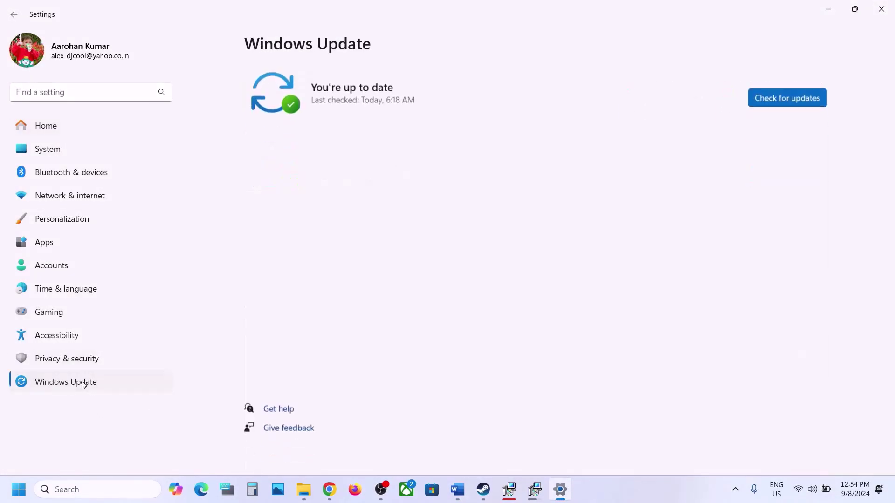
pyautogui.click(772, 96)
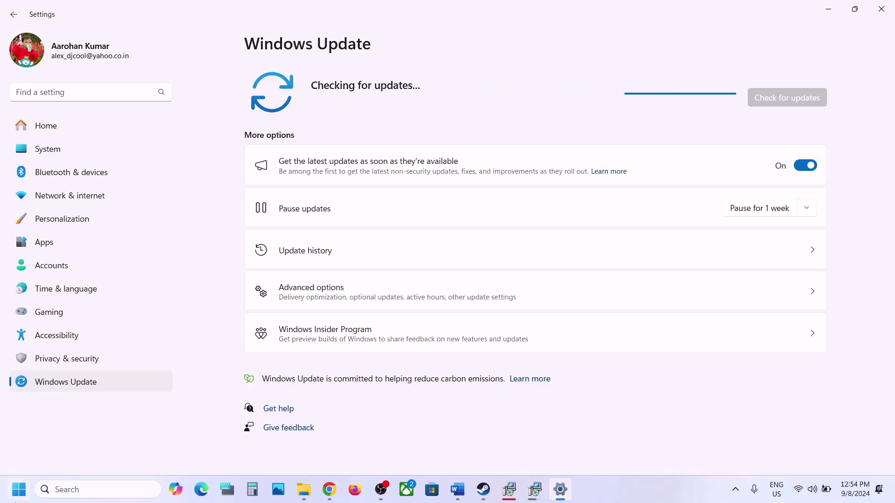
pyautogui.click(19, 490)
pyautogui.click(339, 449)
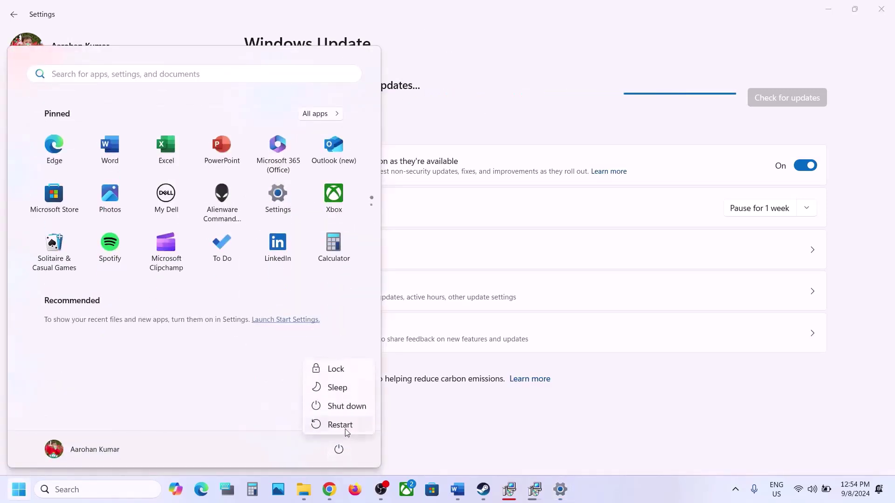
pyautogui.moveTo(484, 489)
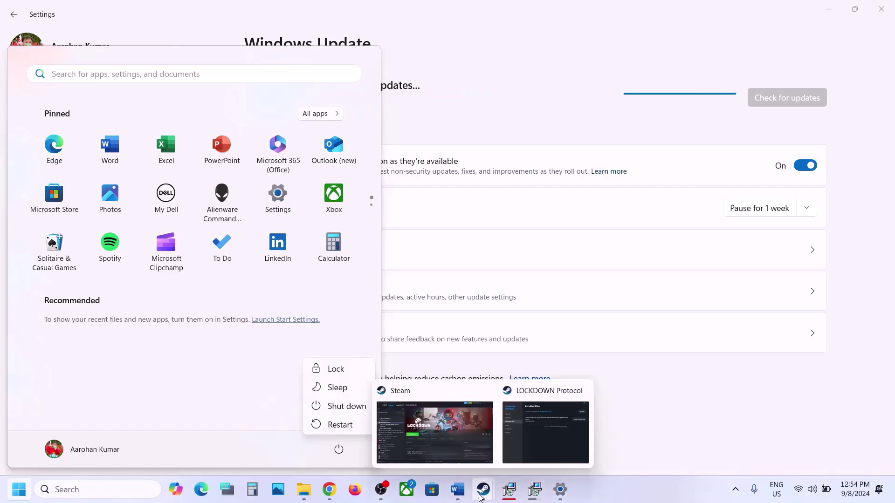
pyautogui.click(446, 431)
# - Return to the Word document and highlight the Step 11 instructions on increasing the virtual memory
pyautogui.click(458, 490)
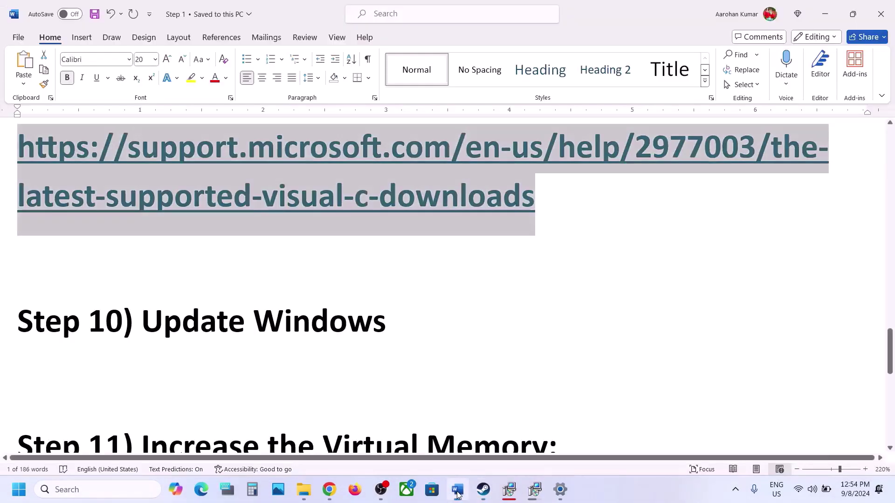
pyautogui.scroll(-4, 315, 346)
pyautogui.moveTo(138, 290); pyautogui.dragTo(429, 329)
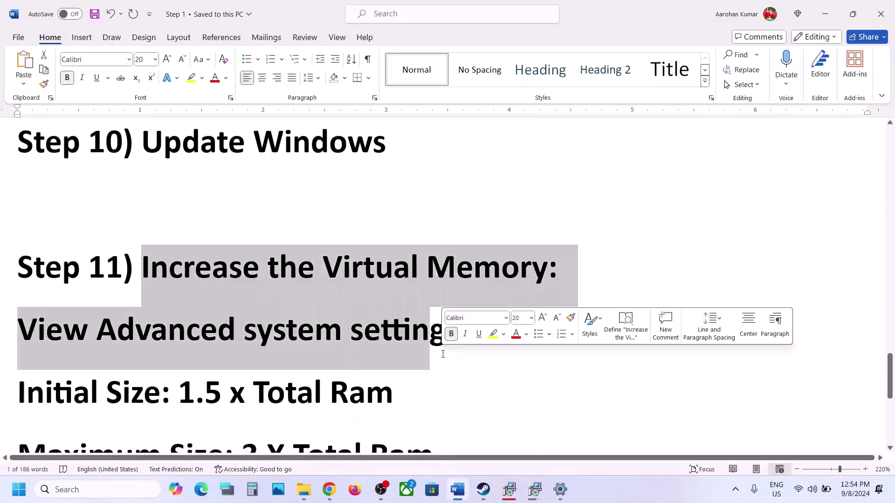